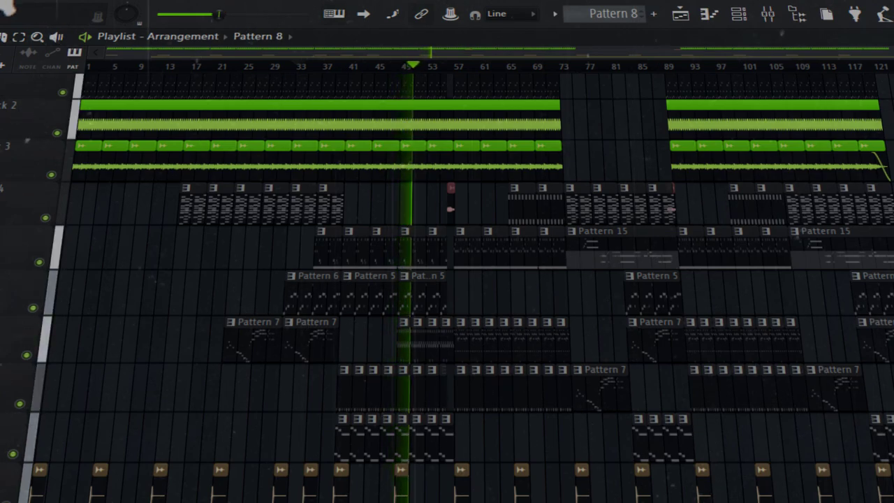
Check the buffer length in the audio device settings and close the settings
{"action": "left_click", "coordinate": [4, 6]}
{"action": "left_click", "coordinate": [59, 29]}
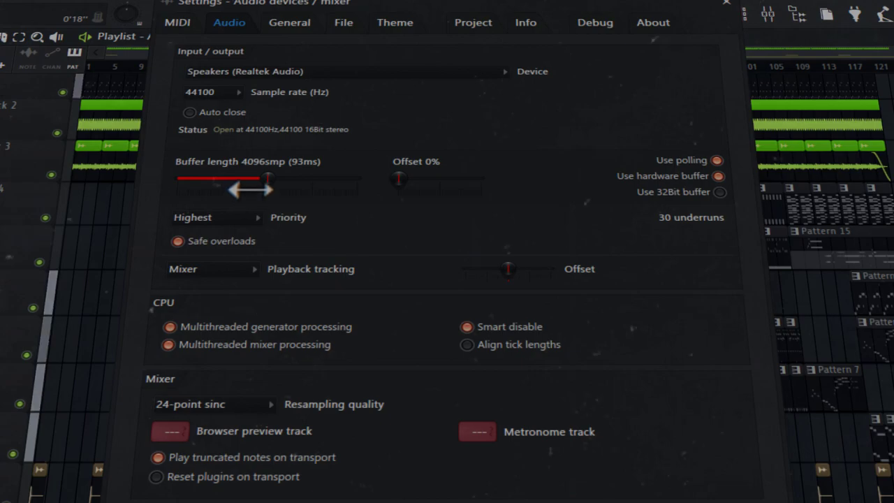
{"action": "left_click", "coordinate": [733, 4]}
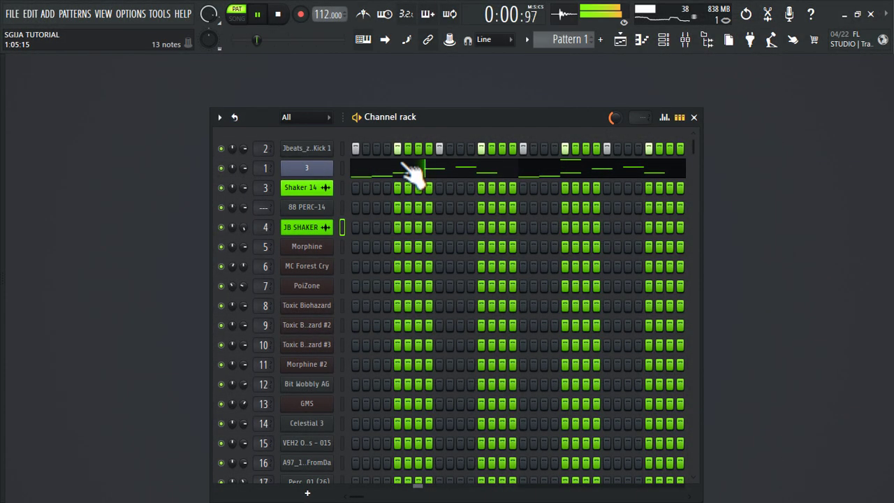
Open the notes of channel 3 in Pattern 1 in the piano roll
{"action": "left_click", "coordinate": [412, 171]}
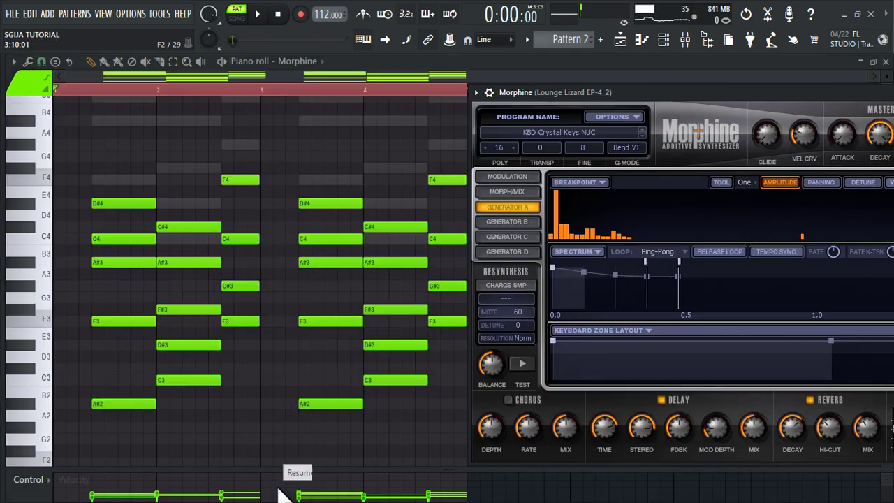
Play Pattern 2 and display the MC Forest Cry chords in the piano roll
{"action": "left_click", "coordinate": [264, 28]}
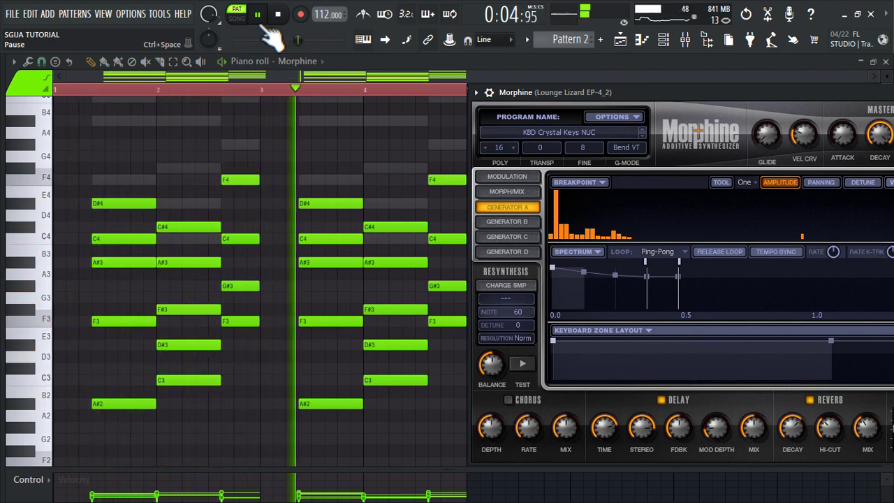
{"action": "left_click", "coordinate": [320, 63]}
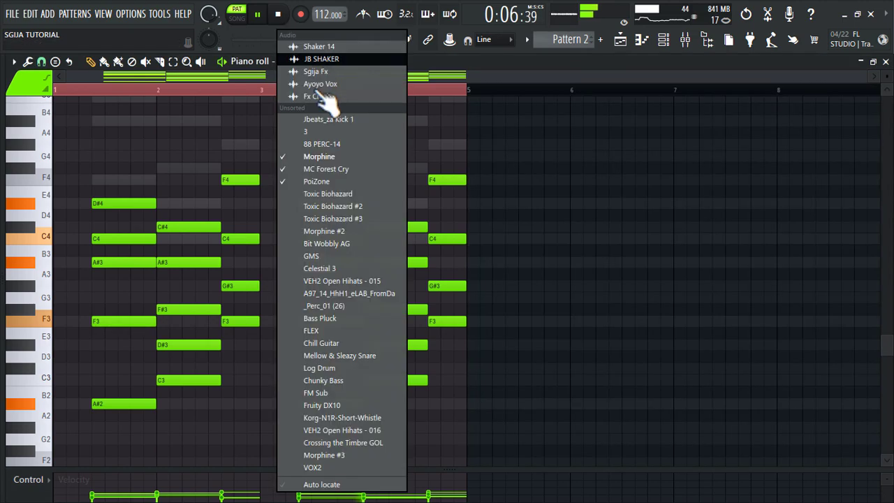
{"action": "left_click", "coordinate": [350, 172]}
{"action": "scroll", "coordinate": [395, 220], "scroll_direction": "up", "scroll_amount": 4}
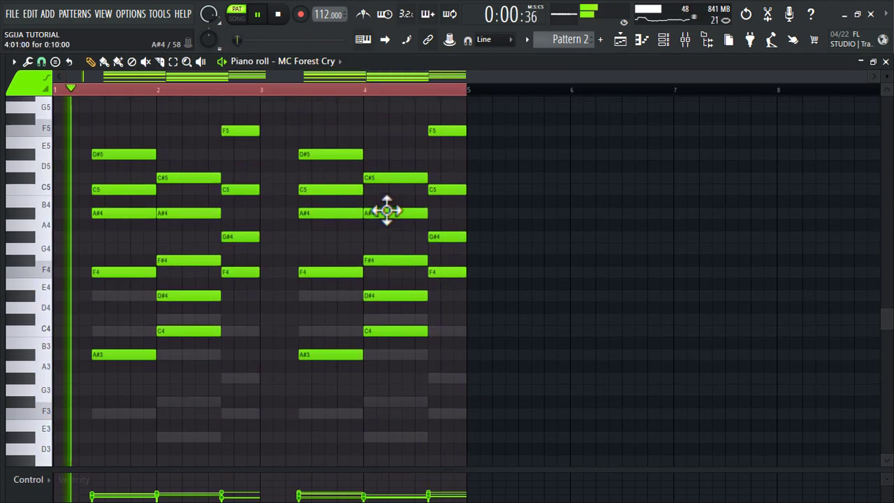
Inspect the Sawer synth settings of the MC Forest Cry channel and close the plugin
{"action": "left_click", "coordinate": [665, 40]}
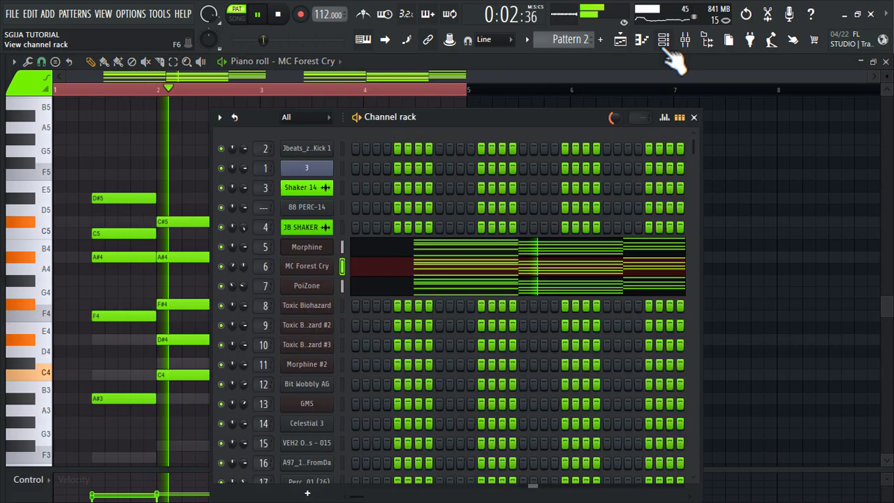
{"action": "left_click", "coordinate": [321, 269]}
{"action": "left_click_drag", "start_coordinate": [443, 144], "coordinate": [542, 86]}
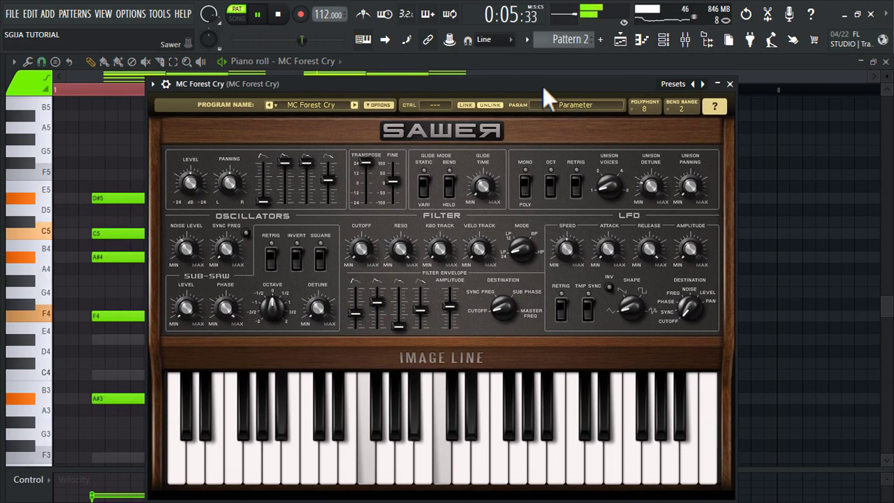
{"action": "left_click", "coordinate": [730, 84]}
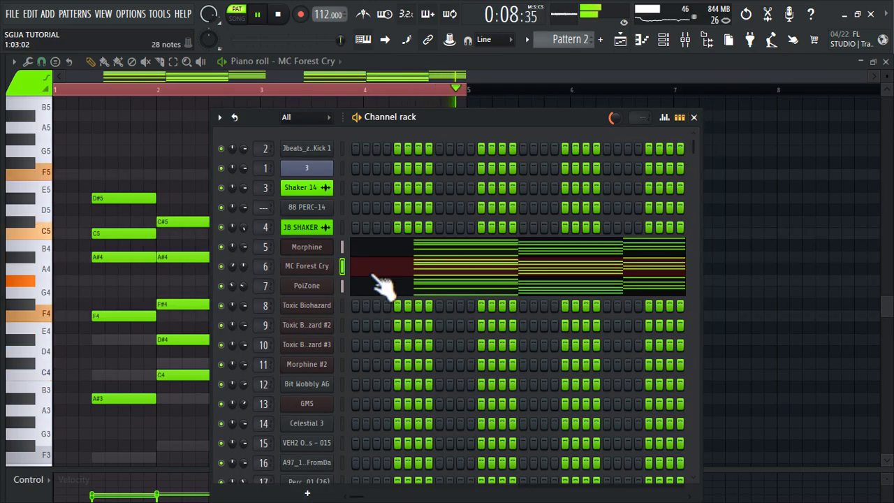
Inspect the PoiZone channel's synth settings, then close the plugin and the channel rack
{"action": "left_click", "coordinate": [317, 286]}
{"action": "left_click_drag", "start_coordinate": [405, 159], "coordinate": [558, 97]}
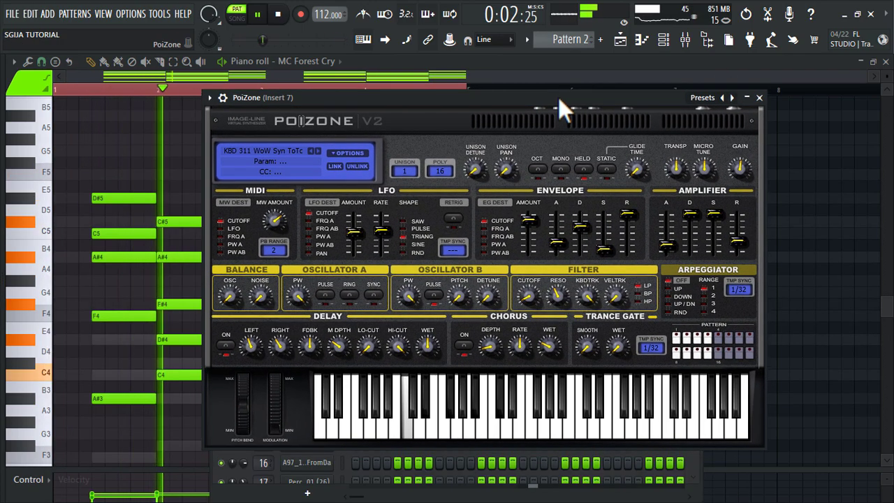
{"action": "left_click", "coordinate": [761, 97]}
{"action": "left_click", "coordinate": [696, 116]}
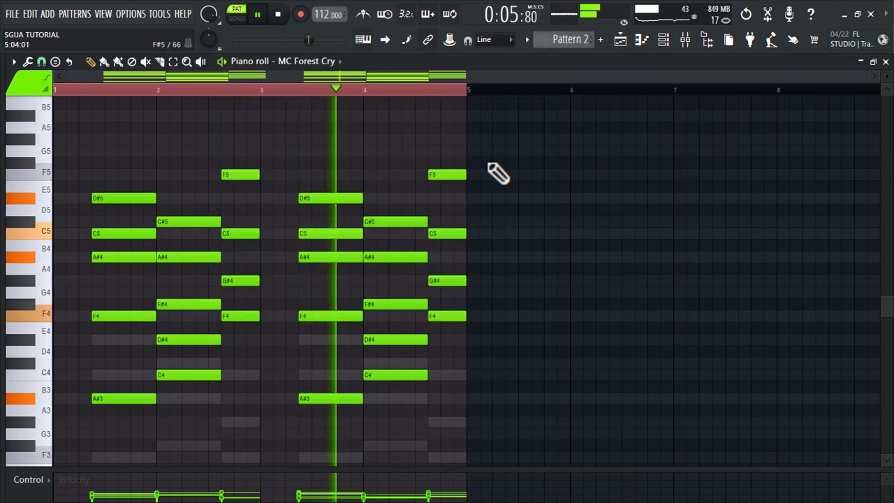
Return to the playlist and play the song from bar 17, where Pattern 2 starts
{"action": "left_click", "coordinate": [625, 42]}
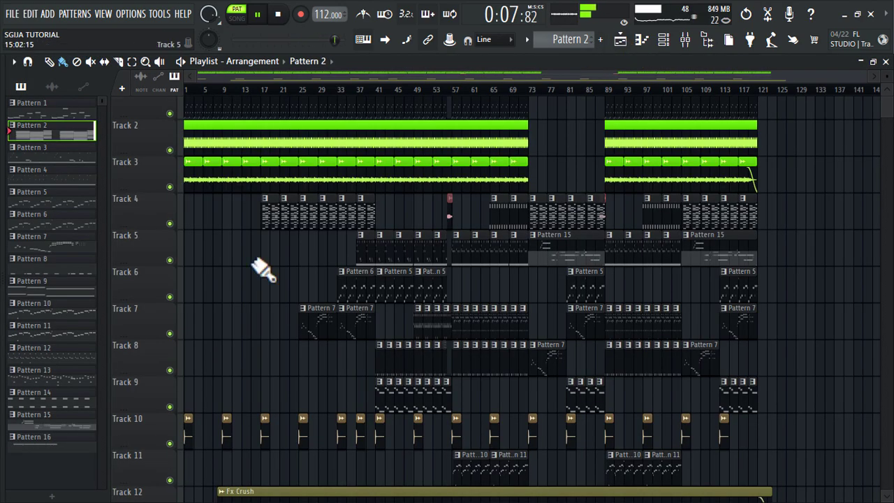
{"action": "left_click", "coordinate": [263, 93]}
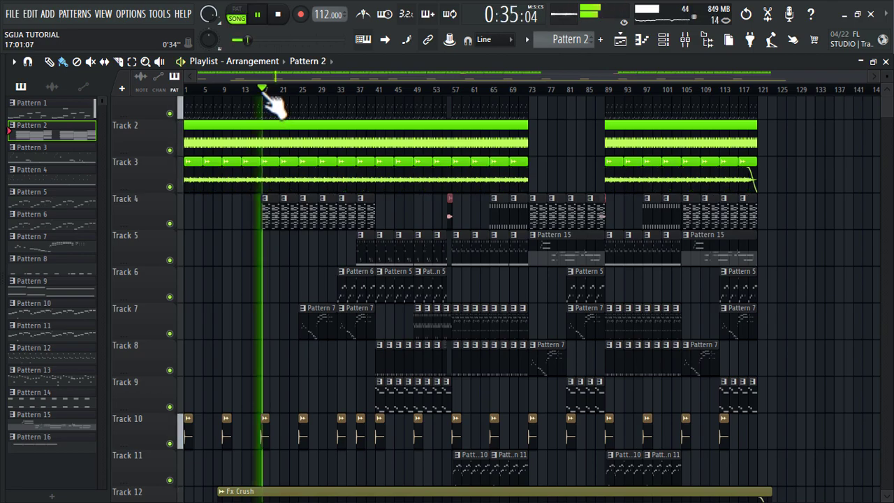
Open Pattern 7 from Track 7 and examine its GMS melody in the piano roll while playing only the pattern
{"action": "double_click", "coordinate": [314, 326]}
{"action": "left_click_drag", "start_coordinate": [456, 92], "coordinate": [7, 151]}
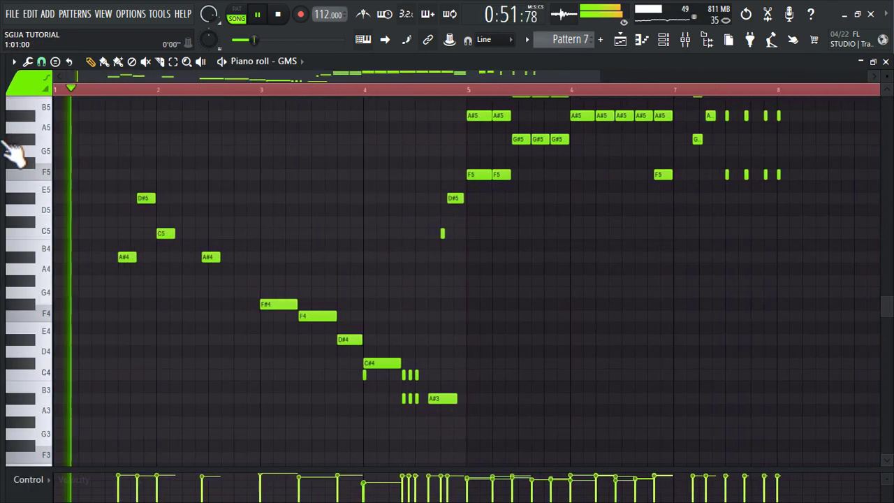
{"action": "left_click", "coordinate": [241, 21]}
{"action": "scroll", "coordinate": [255, 140], "scroll_direction": "up", "scroll_amount": 3}
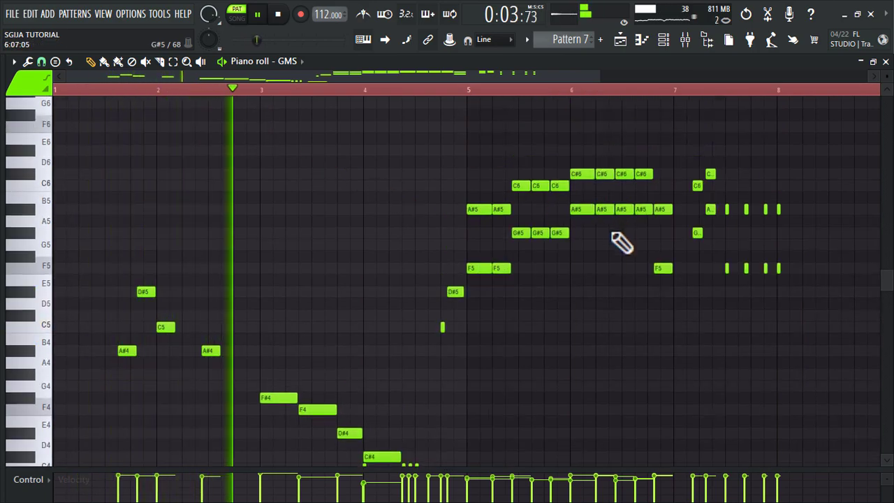
{"action": "scroll", "coordinate": [613, 234], "scroll_direction": "down", "scroll_amount": 3}
{"action": "scroll", "coordinate": [612, 234], "scroll_direction": "down", "scroll_amount": 1}
{"action": "scroll", "coordinate": [612, 234], "scroll_direction": "up", "scroll_amount": 2}
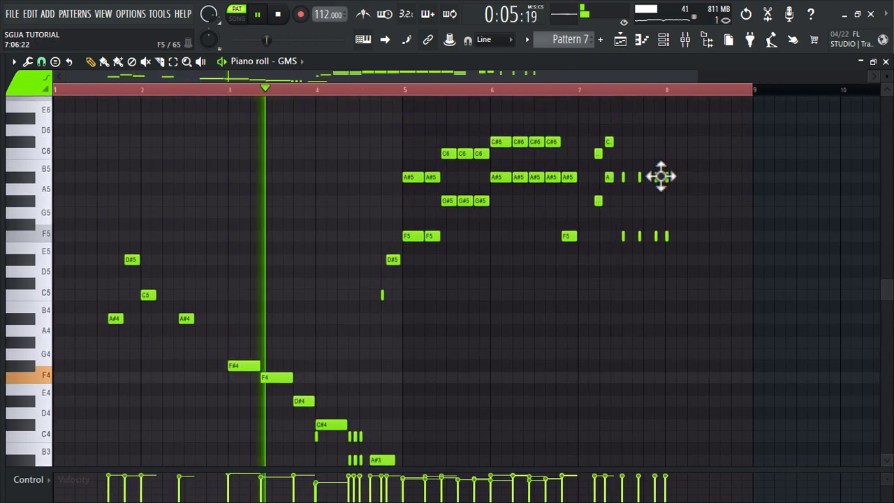
Inspect the GMS channel's synth settings, then close the plugin and the channel rack
{"action": "left_click", "coordinate": [683, 42]}
{"action": "left_click", "coordinate": [308, 404]}
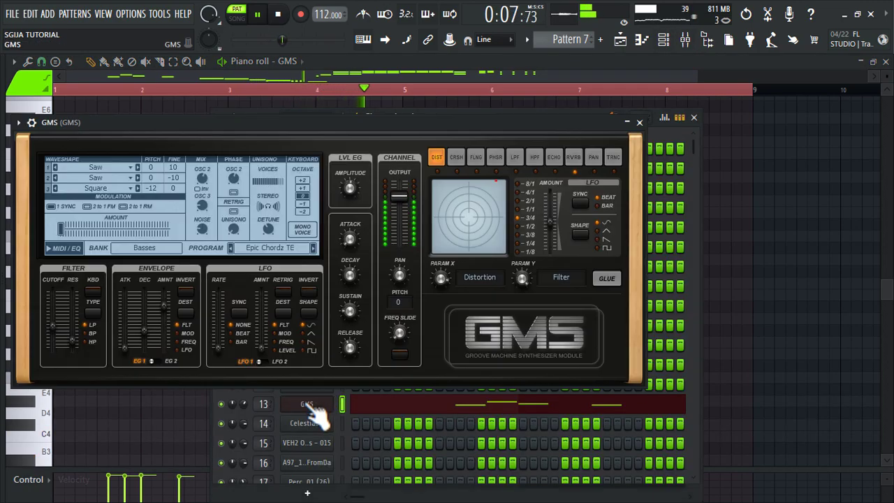
{"action": "left_click_drag", "start_coordinate": [381, 124], "coordinate": [537, 120]}
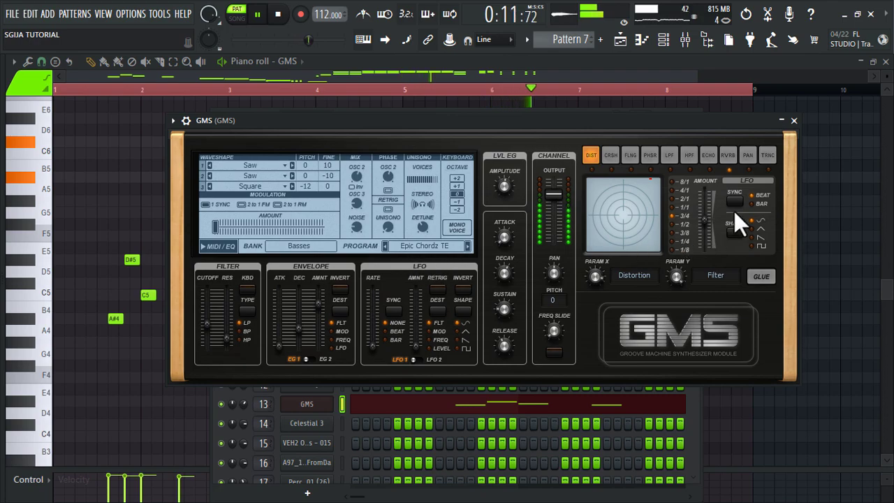
{"action": "left_click", "coordinate": [794, 121]}
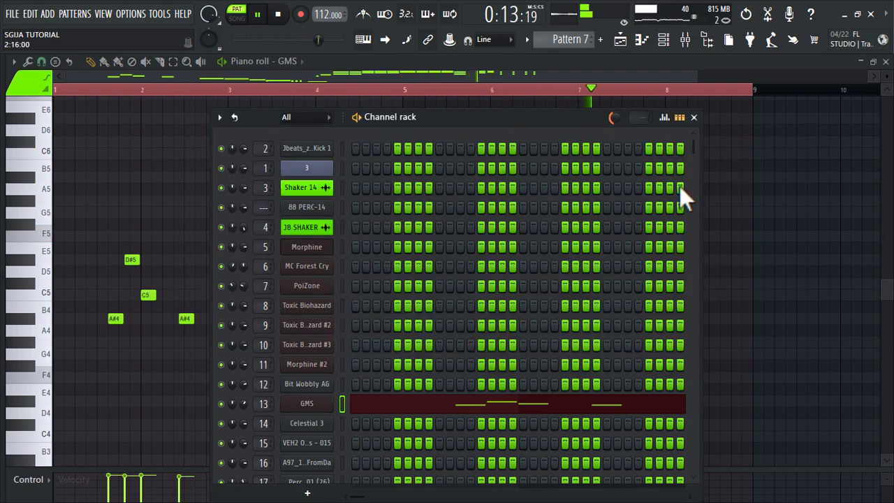
{"action": "left_click", "coordinate": [694, 117]}
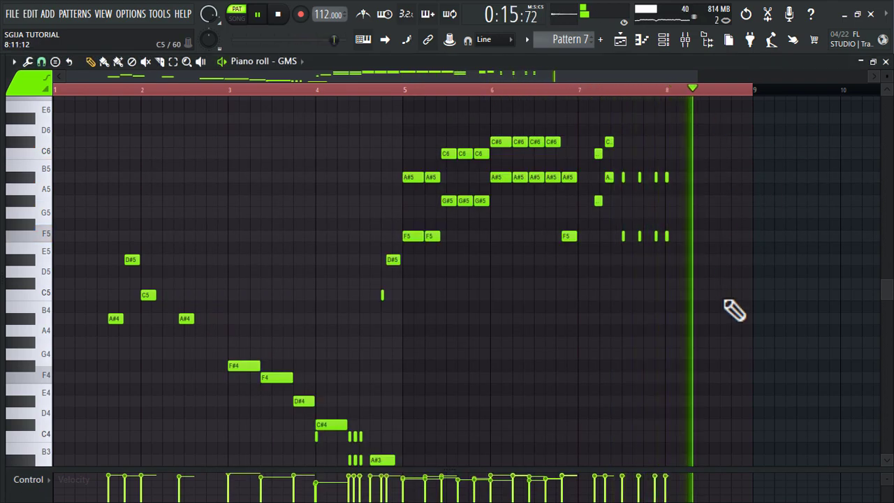
Open Pattern 6 from Track 6 in the playlist and examine its Morphine #2 bass notes from bar 1
{"action": "left_click", "coordinate": [620, 40]}
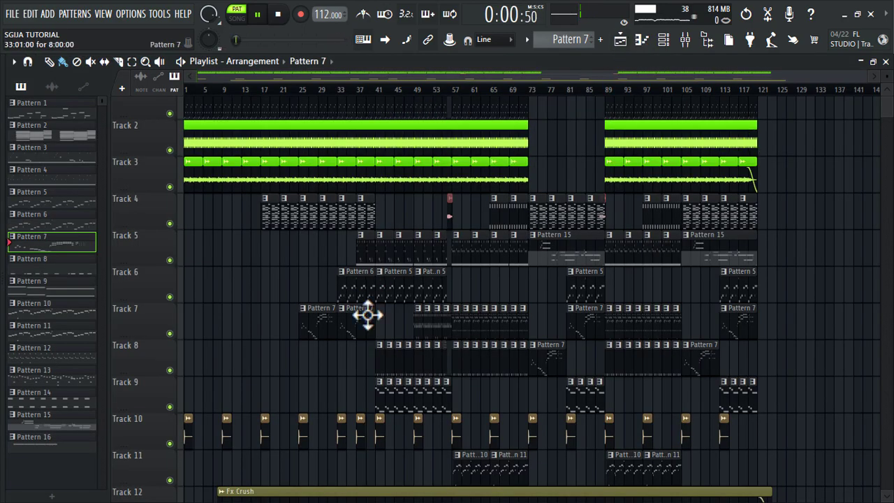
{"action": "scroll", "coordinate": [367, 314], "scroll_direction": "down", "scroll_amount": 1}
{"action": "double_click", "coordinate": [357, 258]}
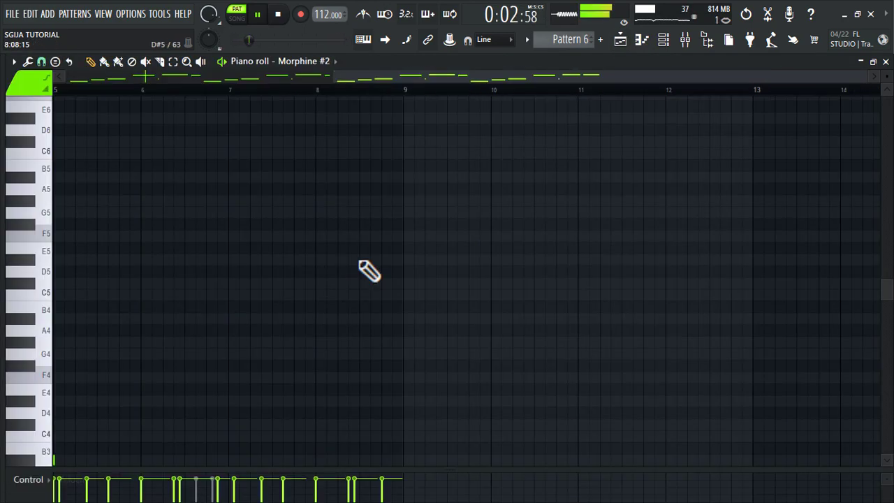
{"action": "left_click_drag", "start_coordinate": [466, 78], "coordinate": [62, 122]}
{"action": "scroll", "coordinate": [281, 301], "scroll_direction": "down", "scroll_amount": 4}
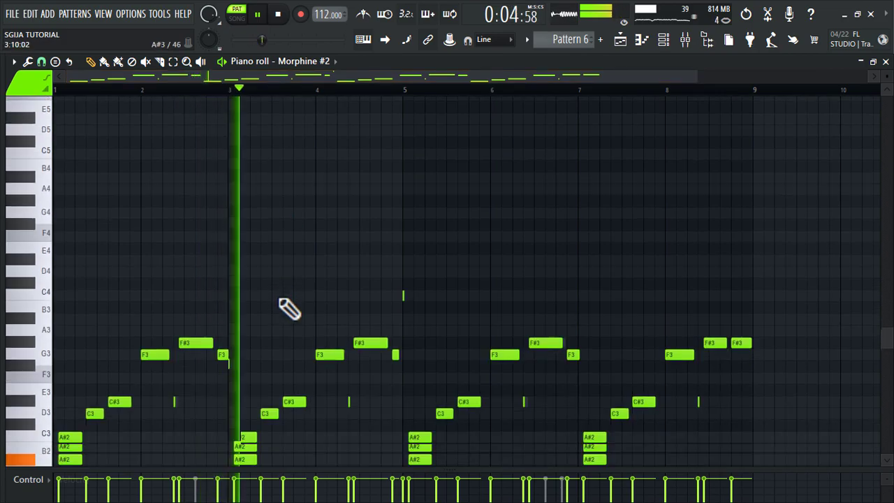
{"action": "scroll", "coordinate": [290, 308], "scroll_direction": "down", "scroll_amount": 2}
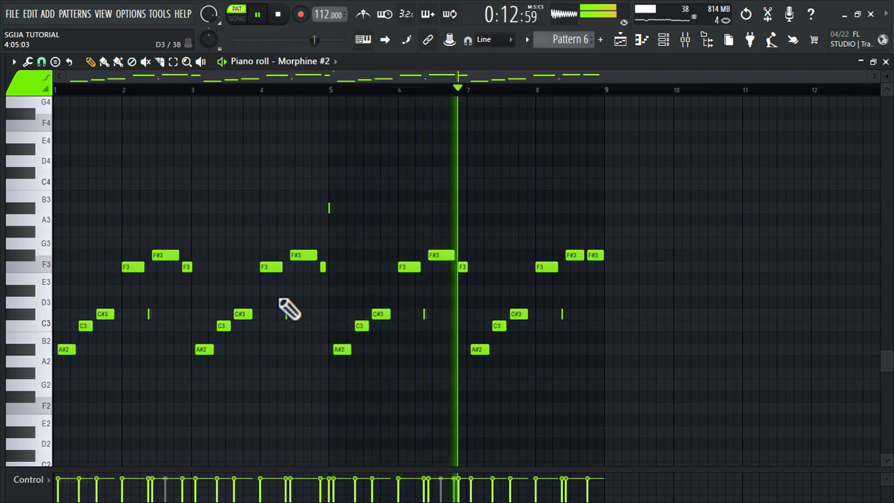
Display the Bit Wobbly AG notes of Pattern 6 in the piano roll
{"action": "left_click", "coordinate": [300, 62]}
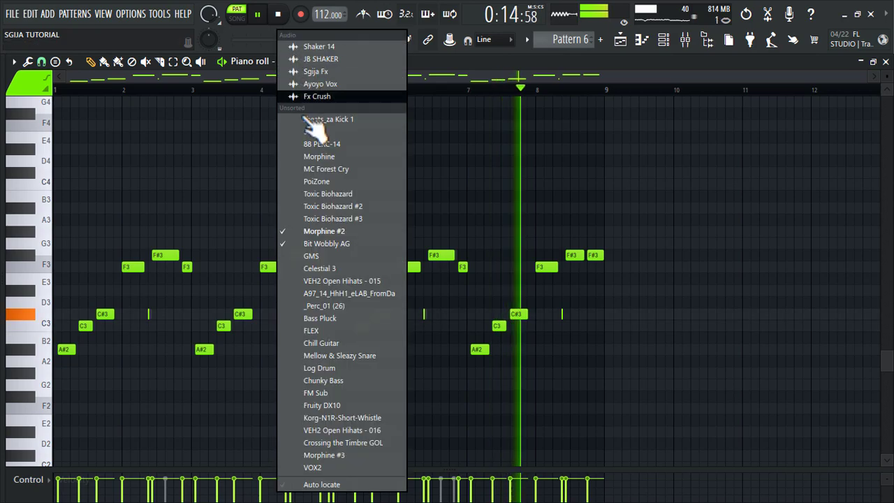
{"action": "left_click", "coordinate": [334, 243]}
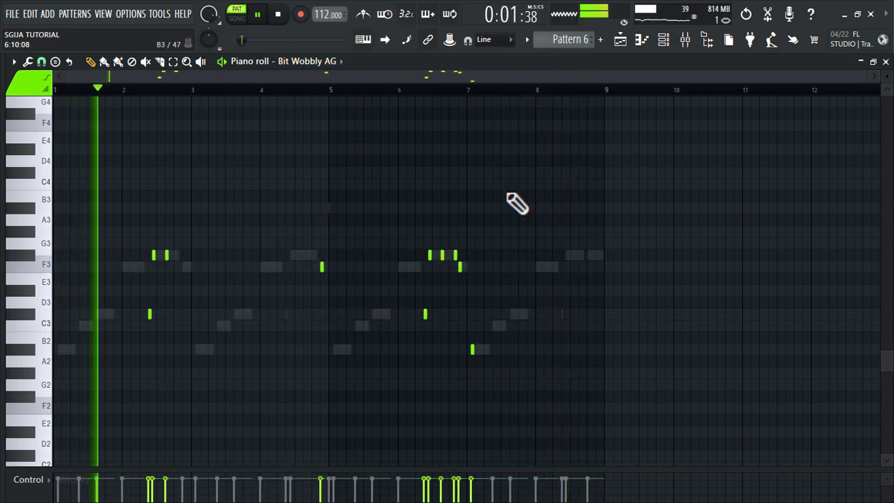
Inspect the plugin settings of the Morphine #2 and Bit Wobbly AG channels, closing each plugin
{"action": "left_click", "coordinate": [664, 40]}
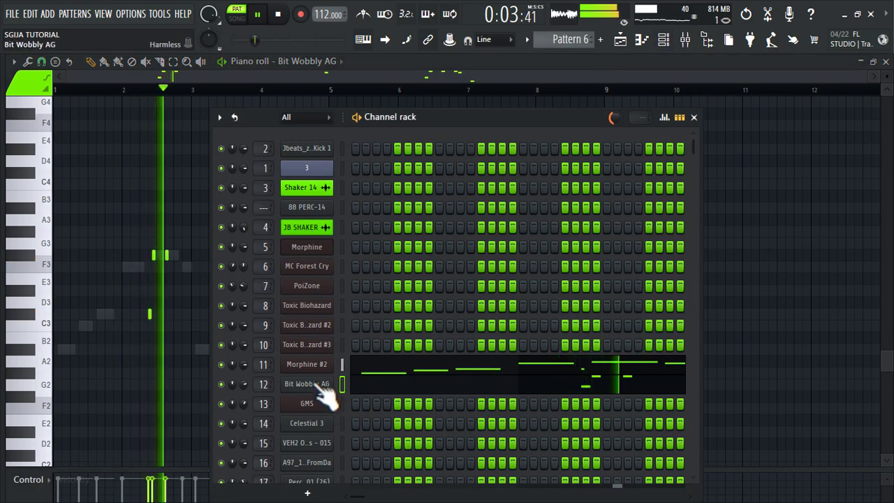
{"action": "left_click", "coordinate": [311, 368]}
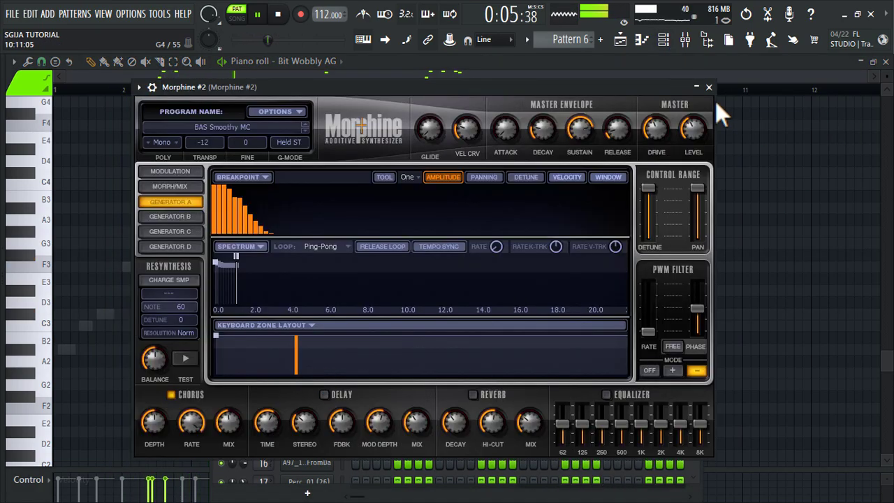
{"action": "left_click", "coordinate": [708, 87]}
{"action": "left_click", "coordinate": [307, 382]}
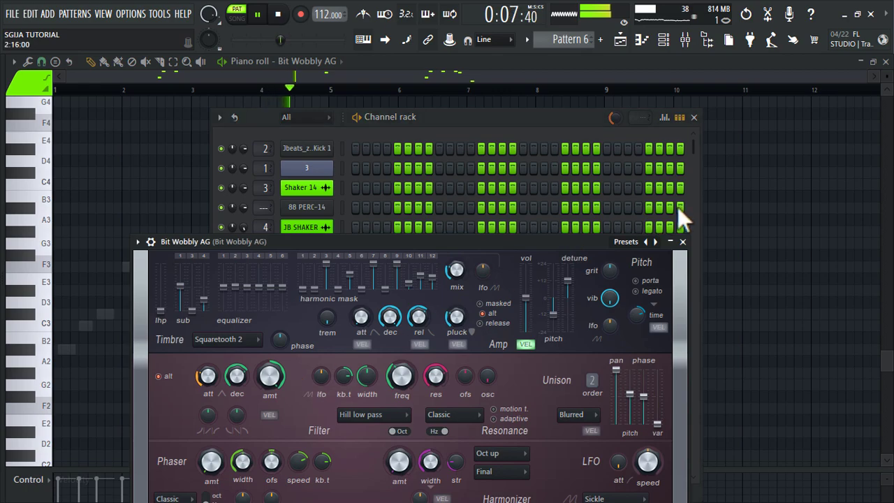
{"action": "left_click", "coordinate": [682, 241]}
Open Pattern 8 from Track 8 in the playlist and examine its VEH2 Open Hihats - 015 notes
{"action": "left_click", "coordinate": [621, 41]}
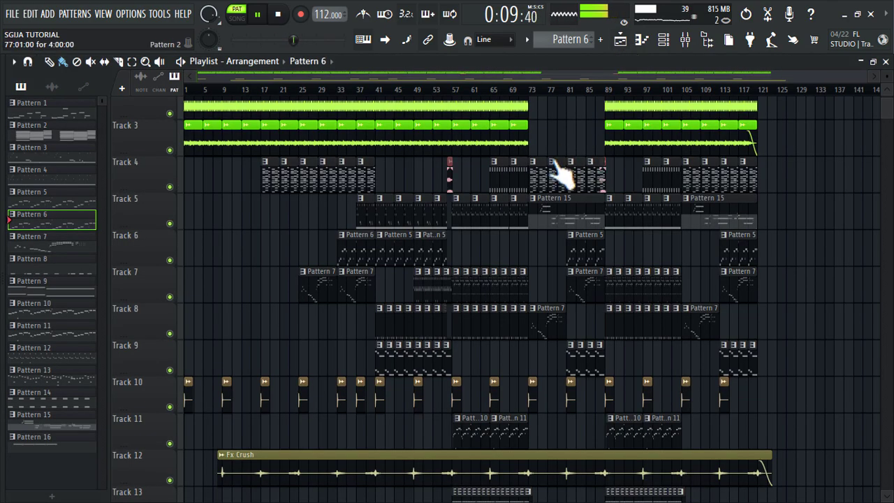
{"action": "double_click", "coordinate": [379, 326]}
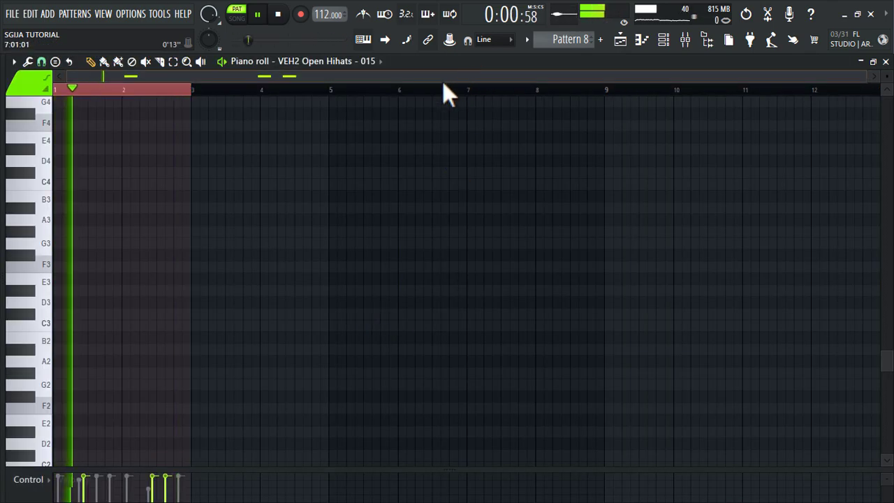
{"action": "scroll", "coordinate": [258, 300], "scroll_direction": "down", "scroll_amount": 5}
{"action": "scroll", "coordinate": [262, 310], "scroll_direction": "up", "scroll_amount": 10}
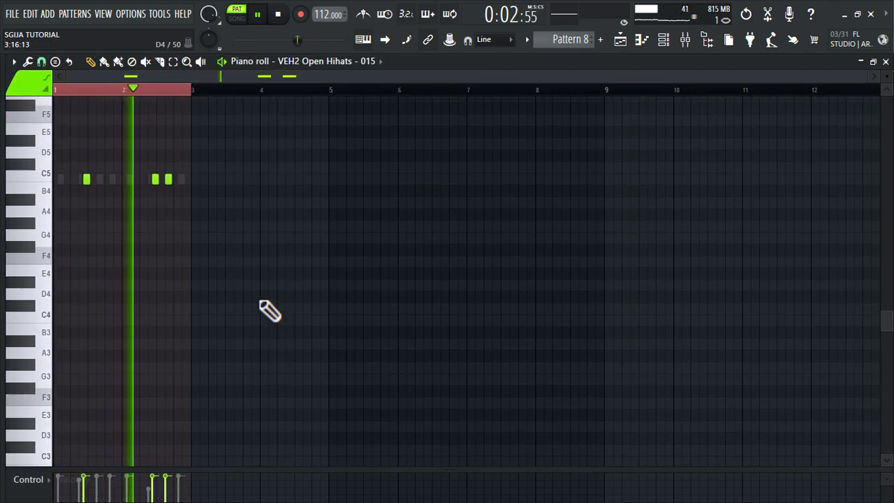
{"action": "scroll", "coordinate": [88, 340], "scroll_direction": "up", "scroll_amount": 3}
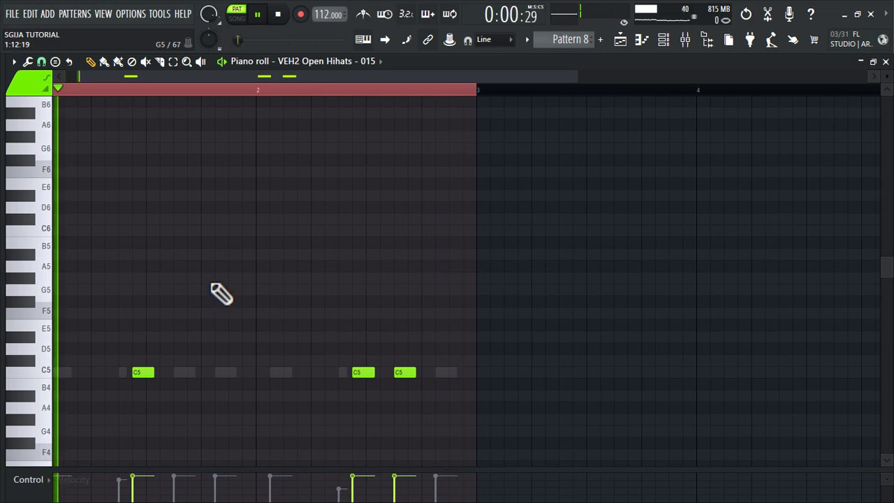
Display the A97_14_HhH1_eLAB_FromDa hi-hat notes of Pattern 8 in the piano roll
{"action": "left_click", "coordinate": [334, 64]}
{"action": "left_click", "coordinate": [352, 292]}
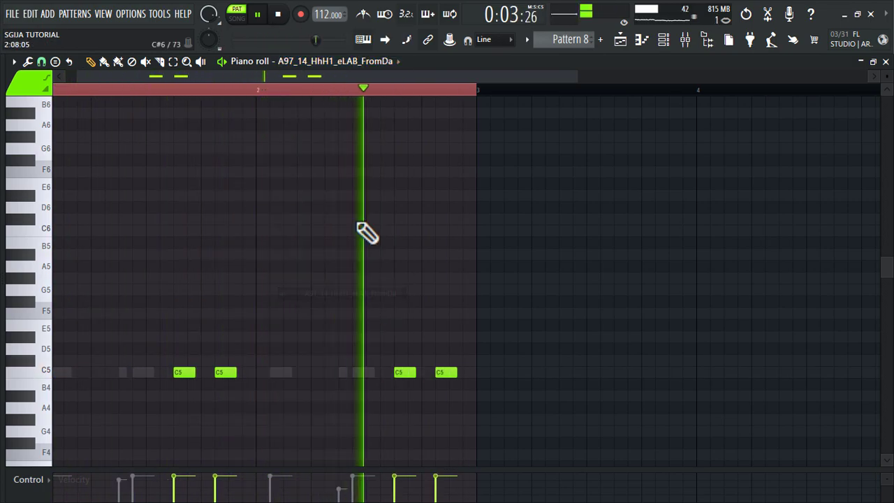
Display the _Perc_01 (26) notes of Pattern 8 in the piano roll
{"action": "left_click", "coordinate": [364, 65]}
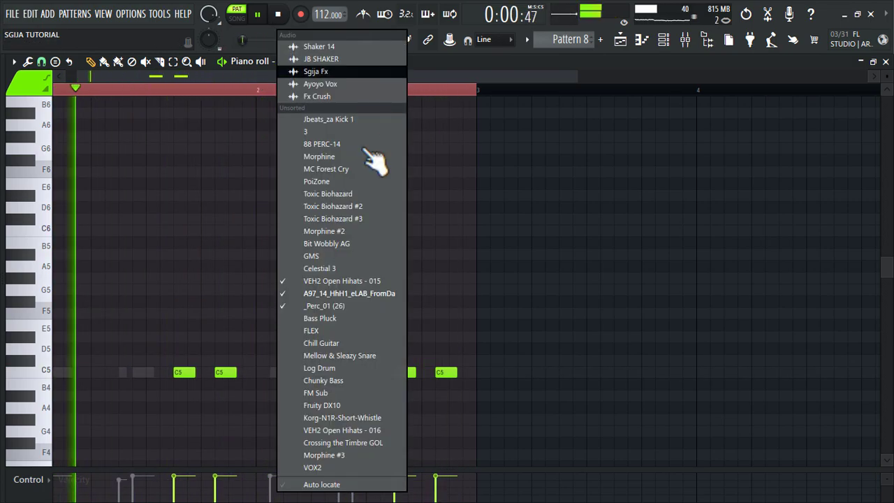
{"action": "left_click", "coordinate": [391, 307]}
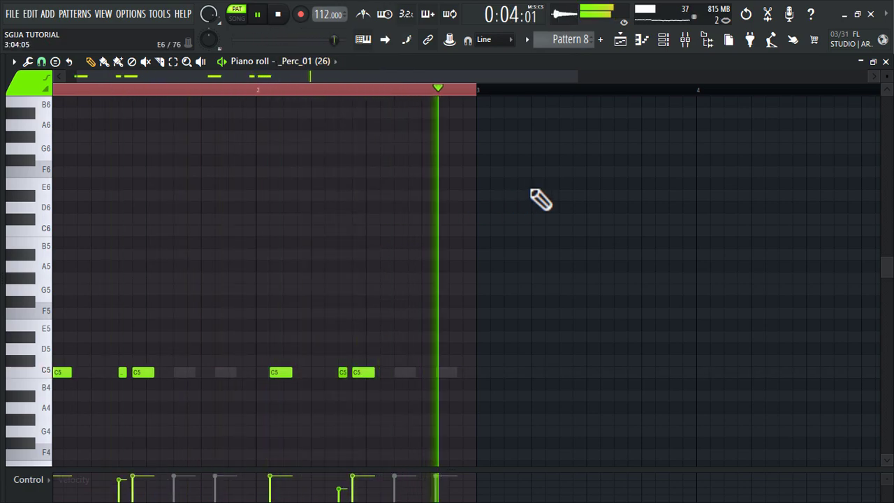
Open Pattern 9 from Track 9 in the playlist and delete the stray short C#5 note from its FLEX part
{"action": "left_click", "coordinate": [637, 40]}
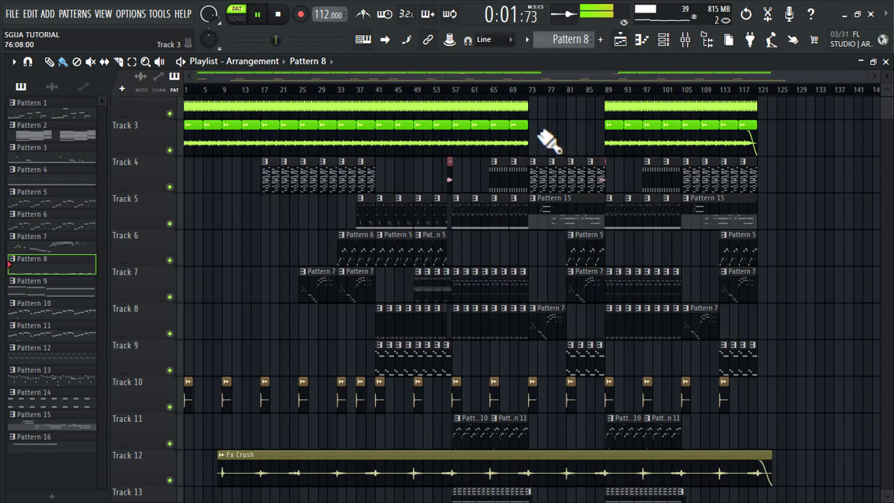
{"action": "double_click", "coordinate": [379, 360]}
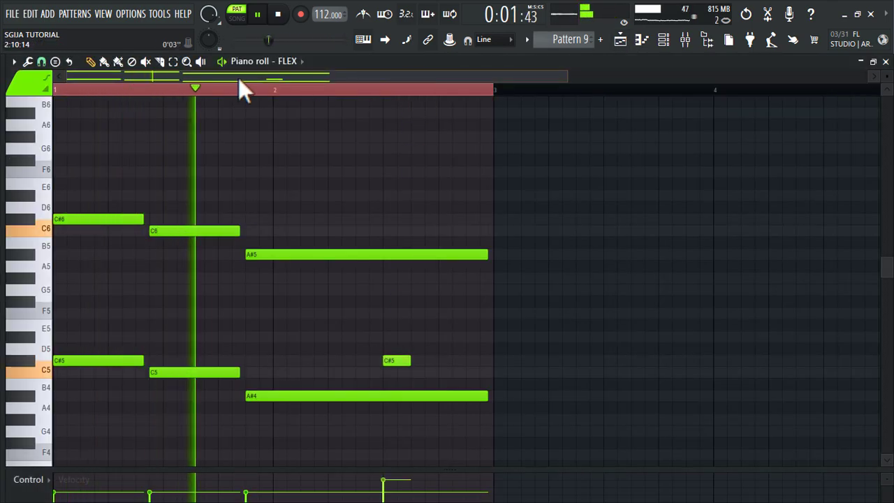
{"action": "right_click", "coordinate": [401, 361]}
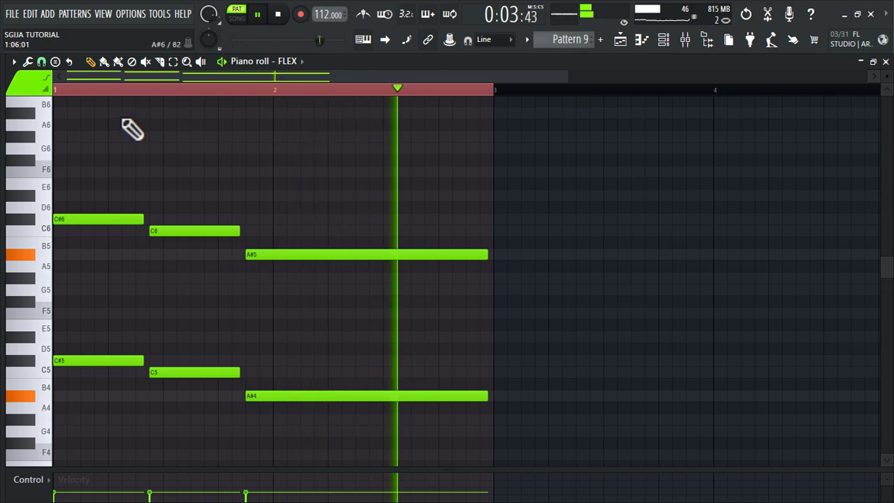
Inspect the FLEX channel's plugin settings and its Dystopian Lead preset, closing the plugin
{"action": "left_click", "coordinate": [665, 42]}
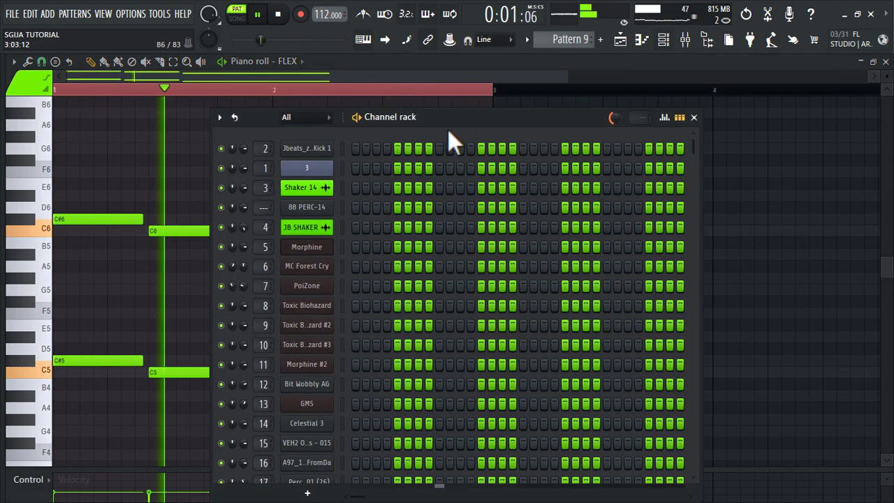
{"action": "scroll", "coordinate": [334, 279], "scroll_direction": "down", "scroll_amount": 5}
{"action": "left_click", "coordinate": [324, 193]}
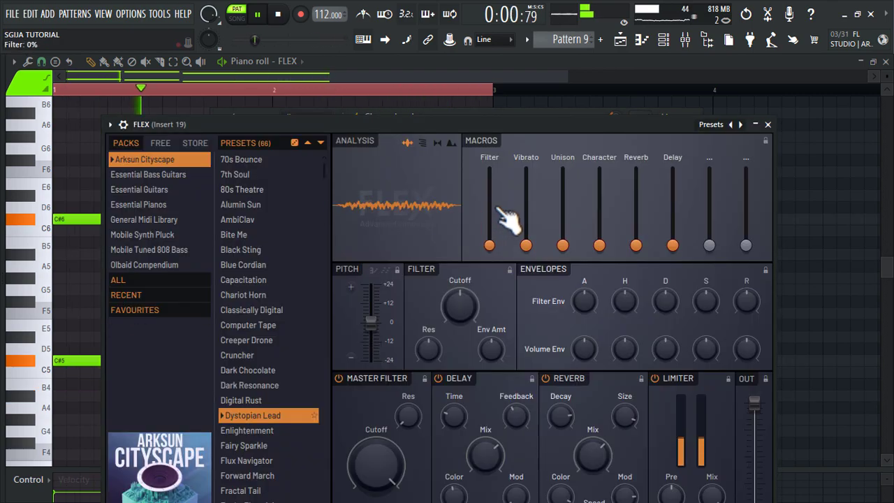
{"action": "left_click_drag", "start_coordinate": [544, 130], "coordinate": [568, 67]}
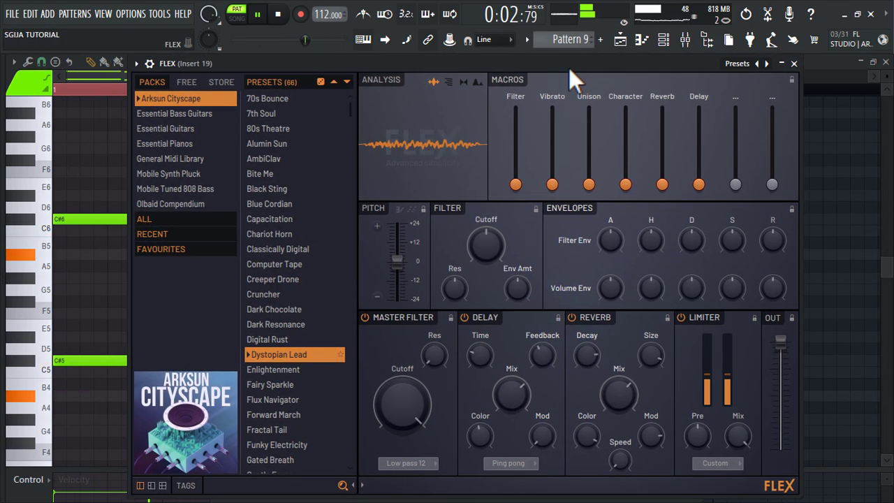
{"action": "left_click", "coordinate": [795, 64]}
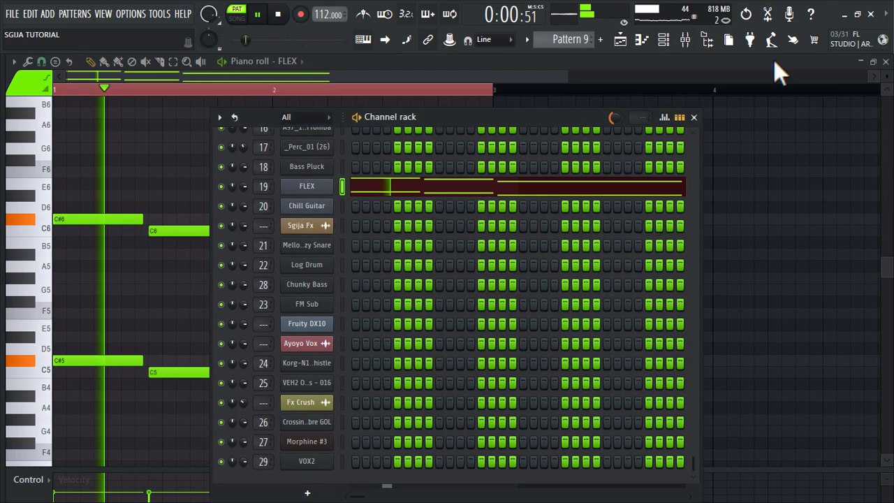
Open Pattern 12 from Track 7 in the playlist and delete the stray G5 note from its Chill Guitar part
{"action": "left_click", "coordinate": [621, 40]}
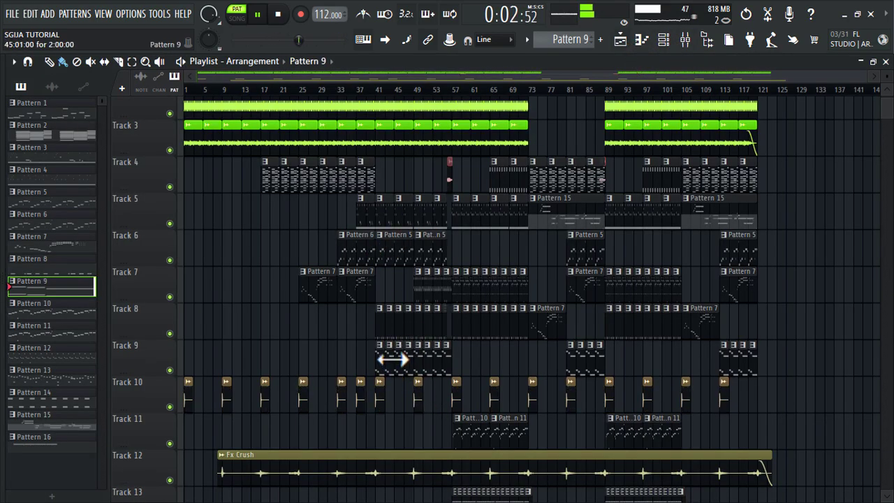
{"action": "key", "text": "F7"}
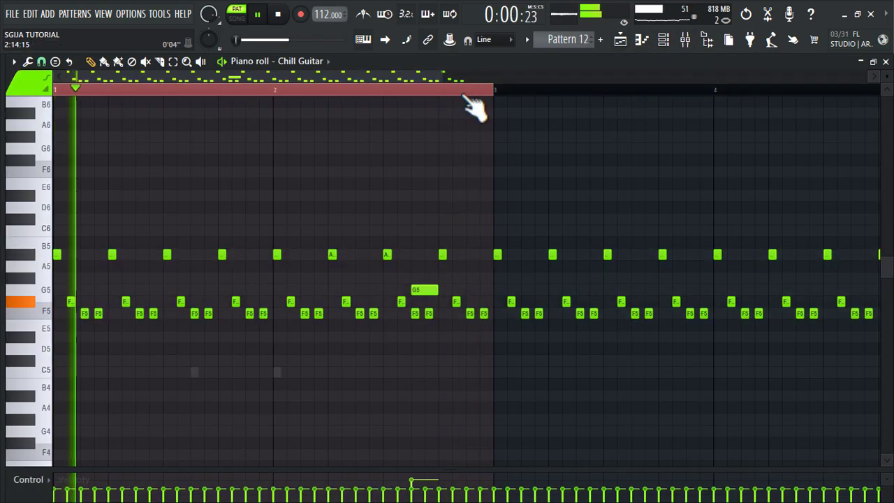
{"action": "scroll", "coordinate": [520, 216], "scroll_direction": "down", "scroll_amount": 2}
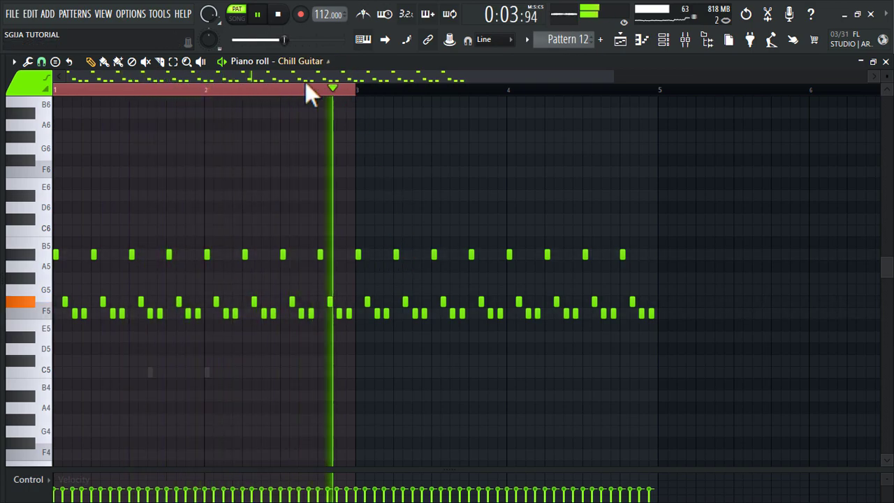
Display the Mellow & Sleazy Snare notes of Pattern 12 in the piano roll and return to the Chill Guitar notes
{"action": "left_click", "coordinate": [314, 63]}
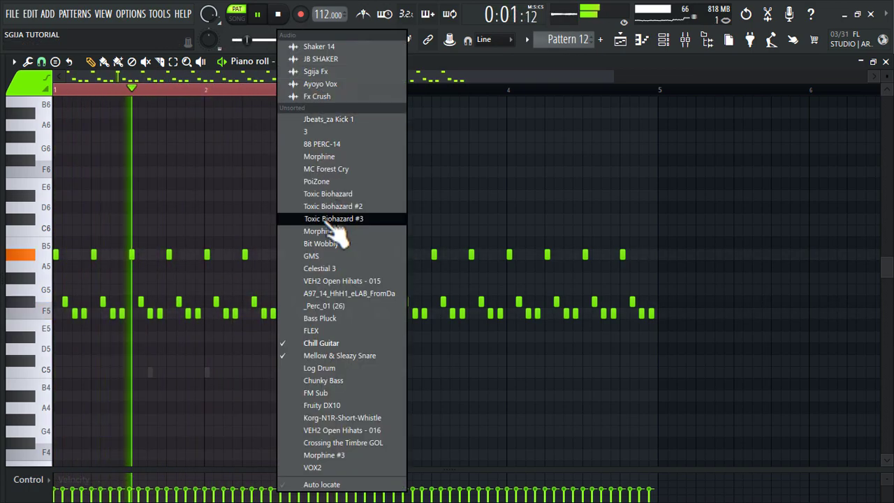
{"action": "left_click", "coordinate": [363, 356]}
{"action": "left_click", "coordinate": [313, 70]}
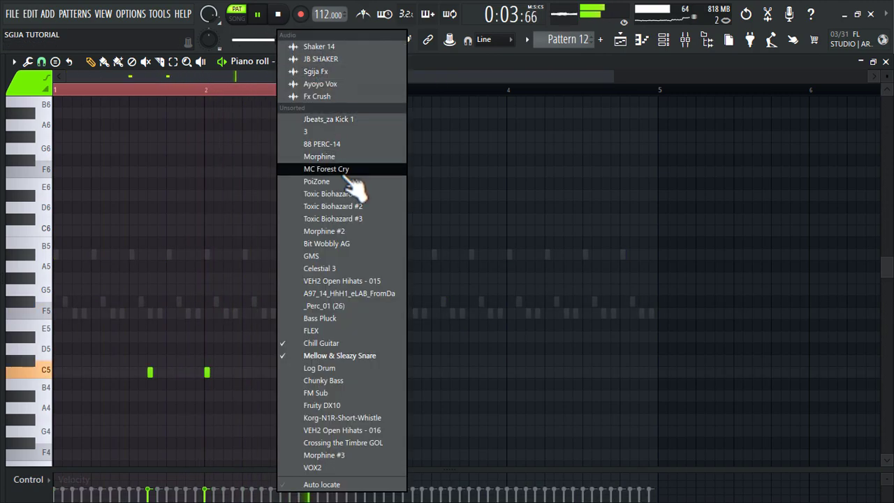
{"action": "left_click", "coordinate": [405, 342]}
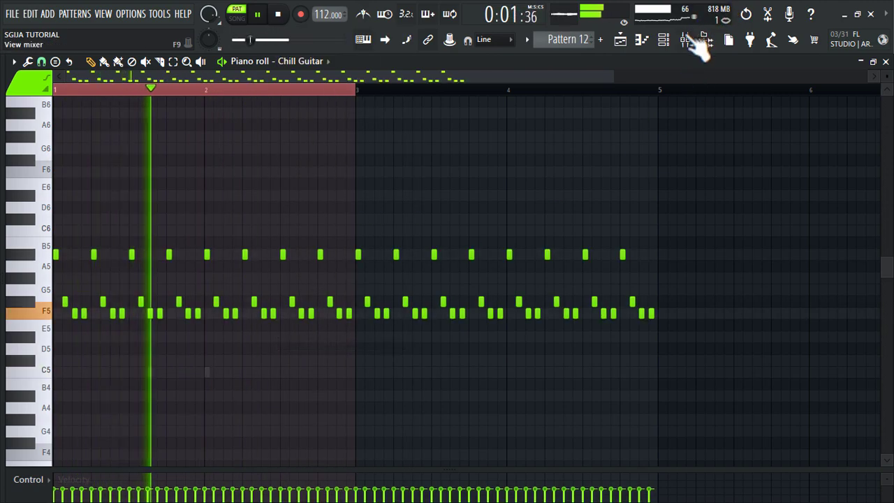
Inspect the Chill Guitar channel's plugin settings and its preset from the Essential Guitars pack
{"action": "left_click", "coordinate": [664, 40]}
{"action": "left_click", "coordinate": [325, 209]}
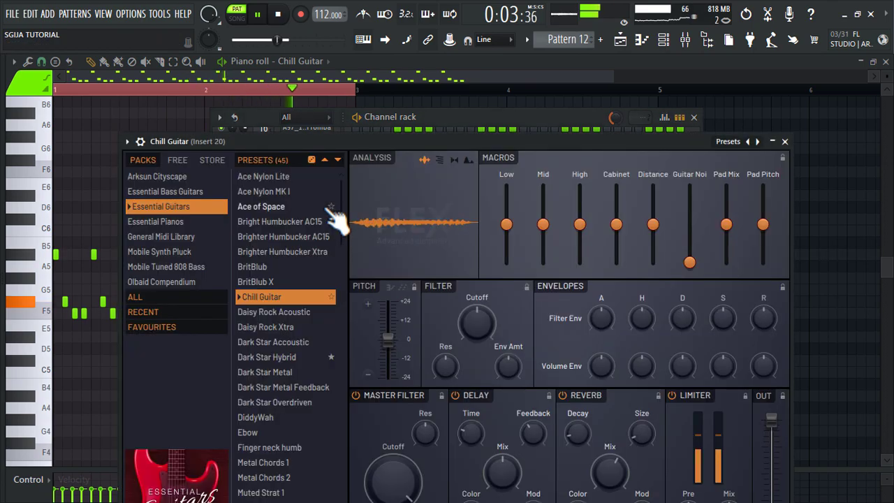
{"action": "left_click_drag", "start_coordinate": [392, 147], "coordinate": [392, 69]}
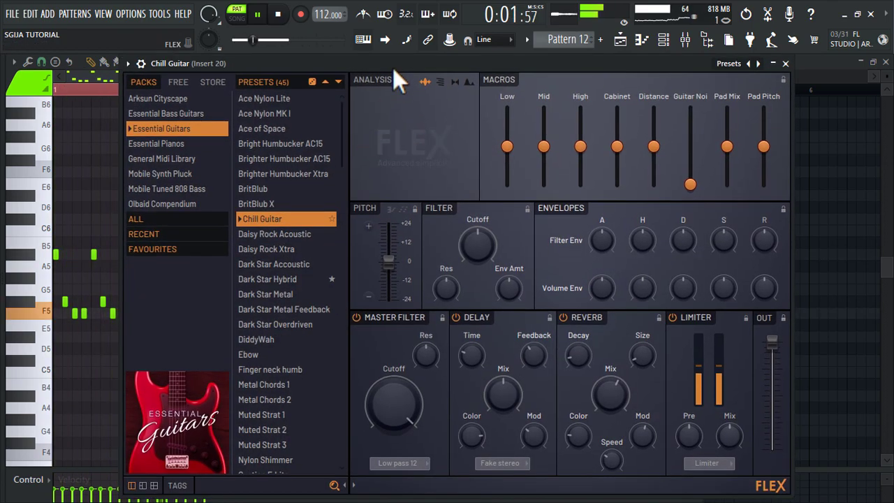
Open Pattern 3 from Track 5 near bar 49 of the playlist and play its Toxic Biohazard part in pattern mode
{"action": "left_click", "coordinate": [622, 42]}
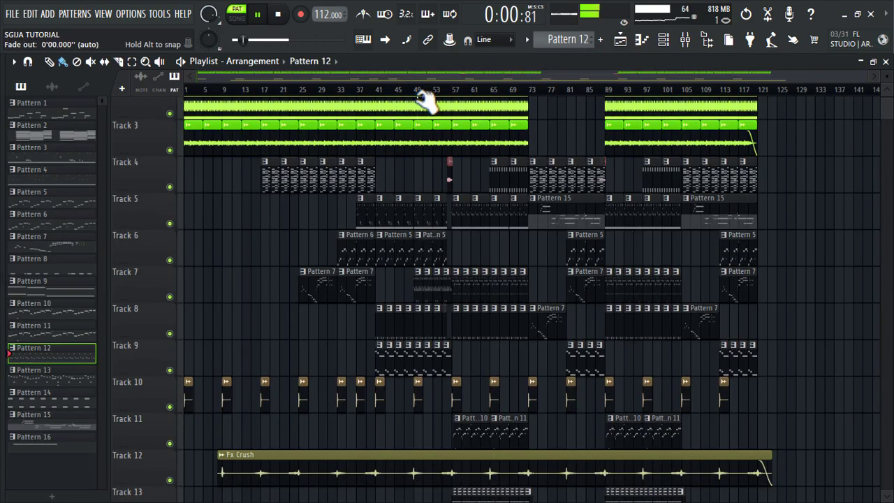
{"action": "left_click", "coordinate": [415, 91]}
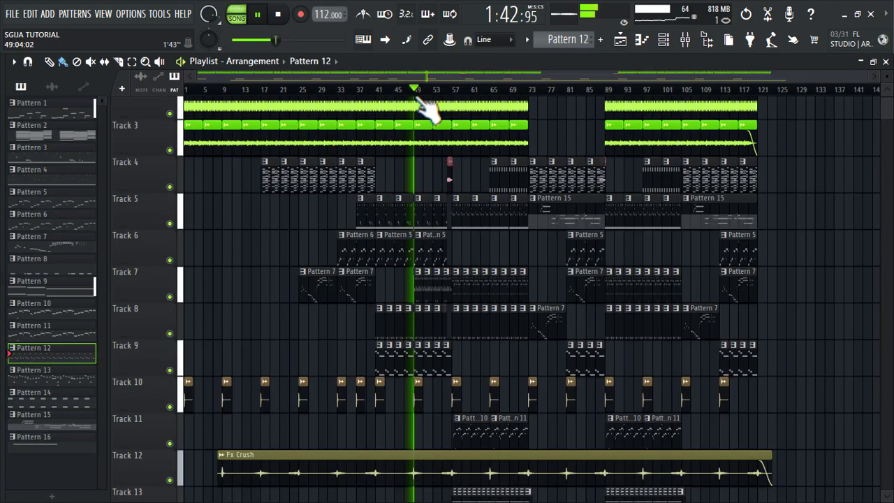
{"action": "double_click", "coordinate": [421, 217]}
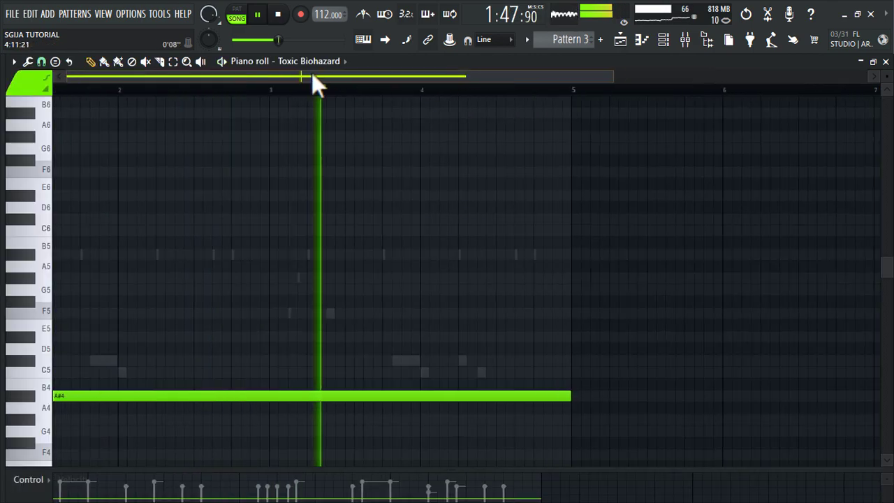
{"action": "scroll", "coordinate": [381, 335], "scroll_direction": "up", "scroll_amount": 5}
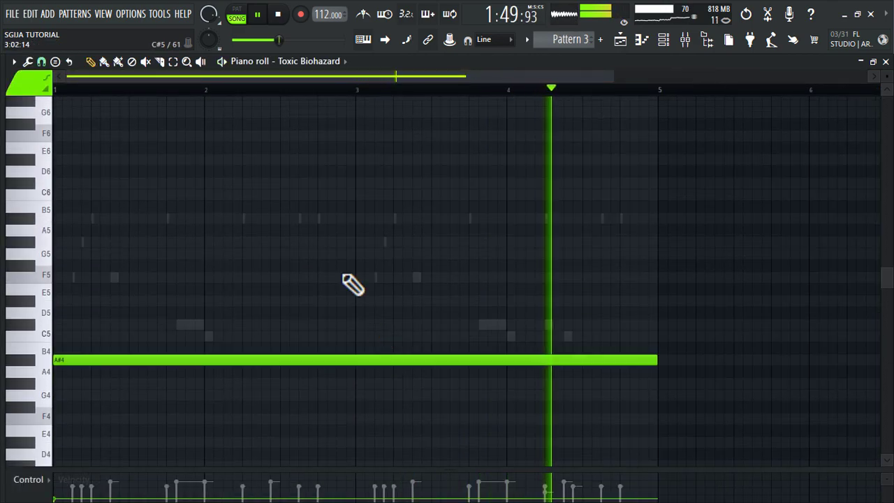
{"action": "left_click", "coordinate": [253, 21]}
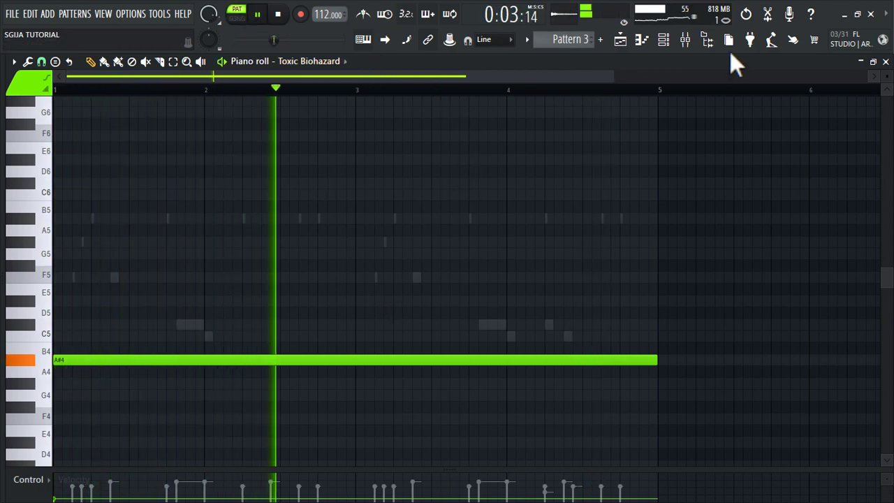
Display the Toxic Biohazard #2 notes of Pattern 3 and inspect that channel's plugin settings, closing the plugin
{"action": "left_click", "coordinate": [322, 61]}
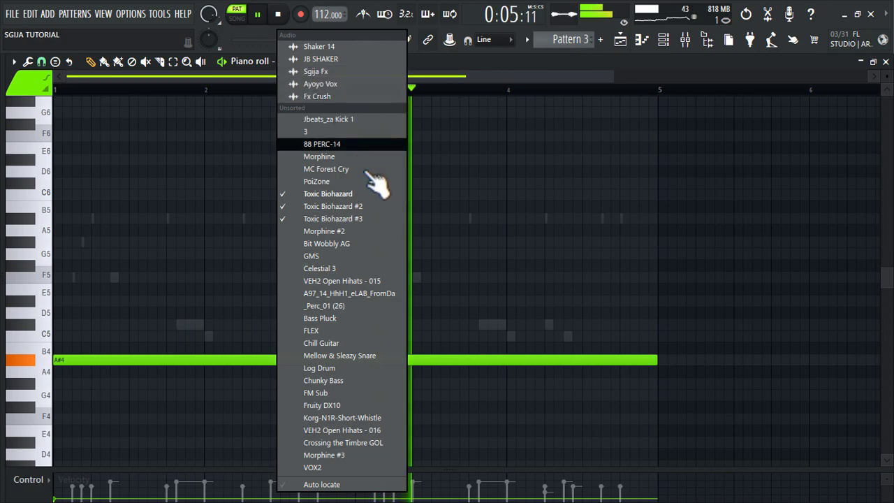
{"action": "left_click", "coordinate": [368, 209]}
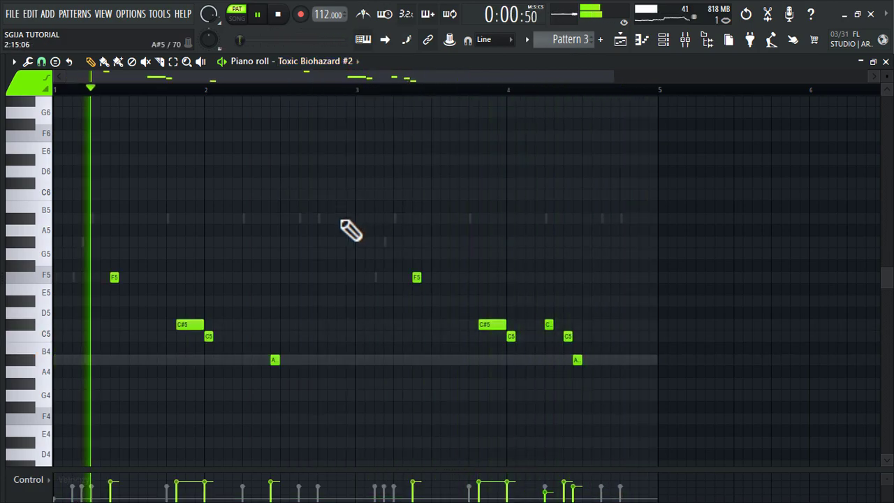
{"action": "left_click", "coordinate": [669, 42]}
{"action": "scroll", "coordinate": [442, 208], "scroll_direction": "up", "scroll_amount": 8}
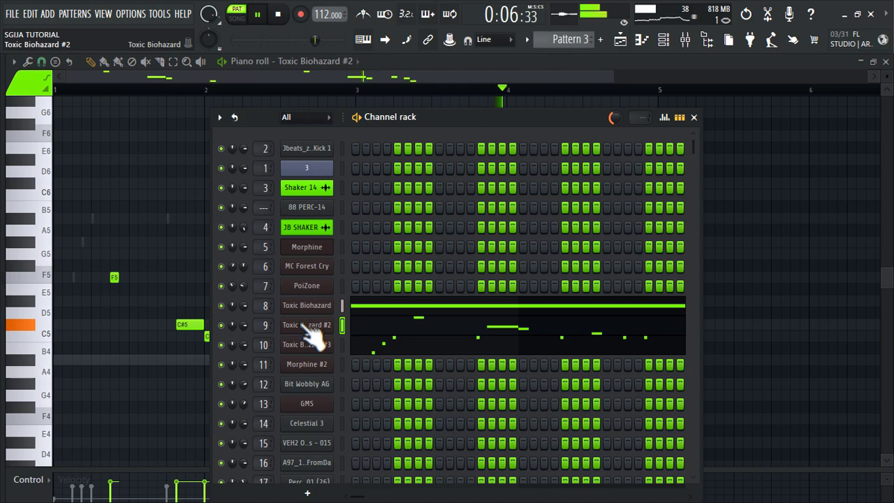
{"action": "left_click", "coordinate": [308, 329]}
{"action": "left_click", "coordinate": [672, 190]}
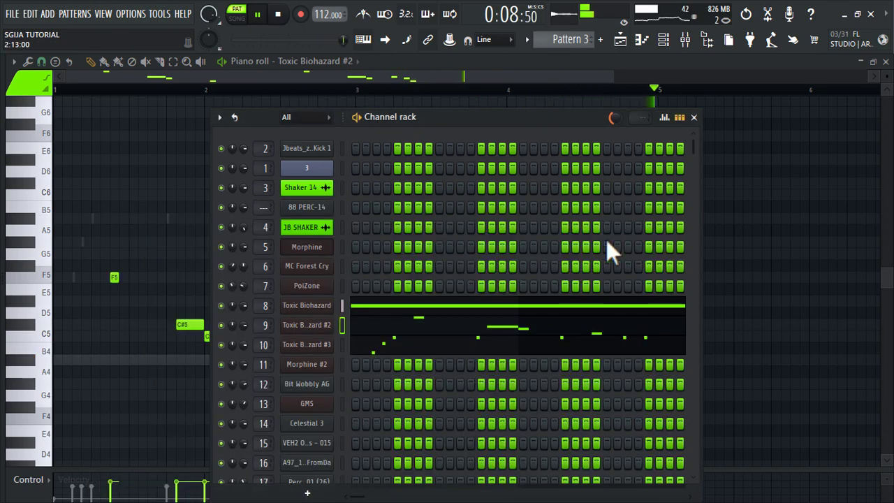
Display the Toxic Biohazard #3 notes of Pattern 3 and inspect that channel's plugin settings
{"action": "left_click", "coordinate": [416, 363]}
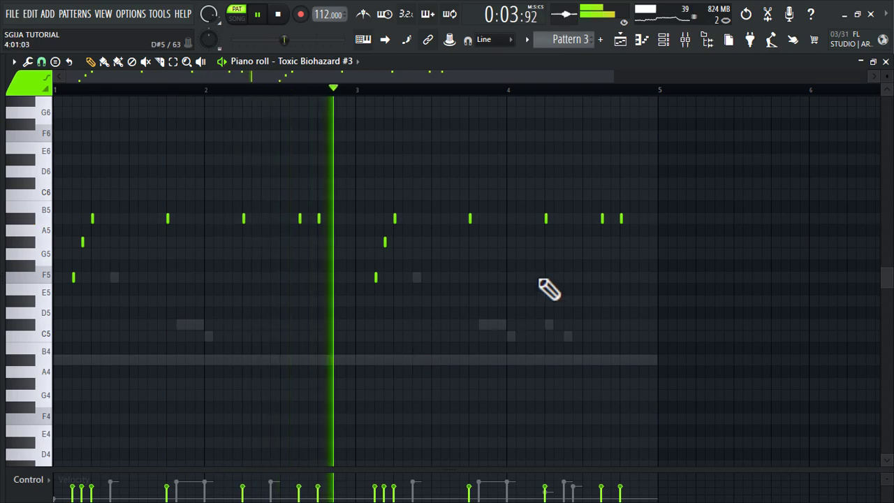
{"action": "left_click", "coordinate": [667, 41]}
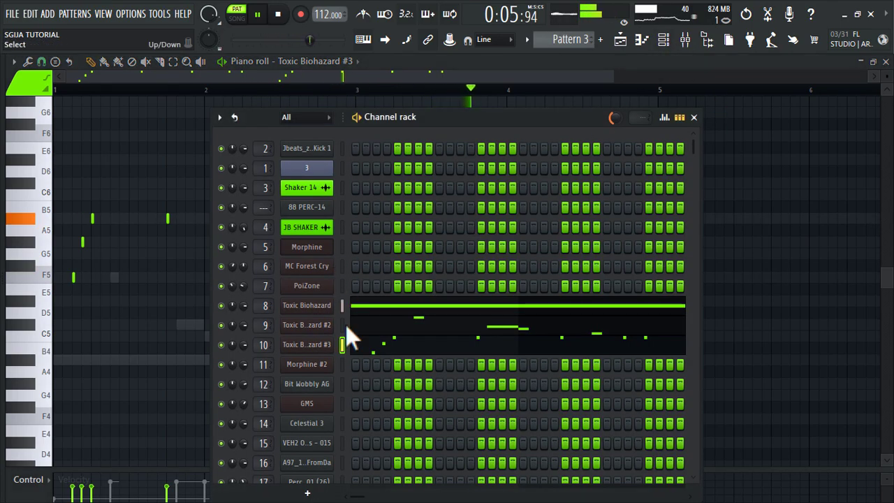
{"action": "left_click", "coordinate": [325, 345]}
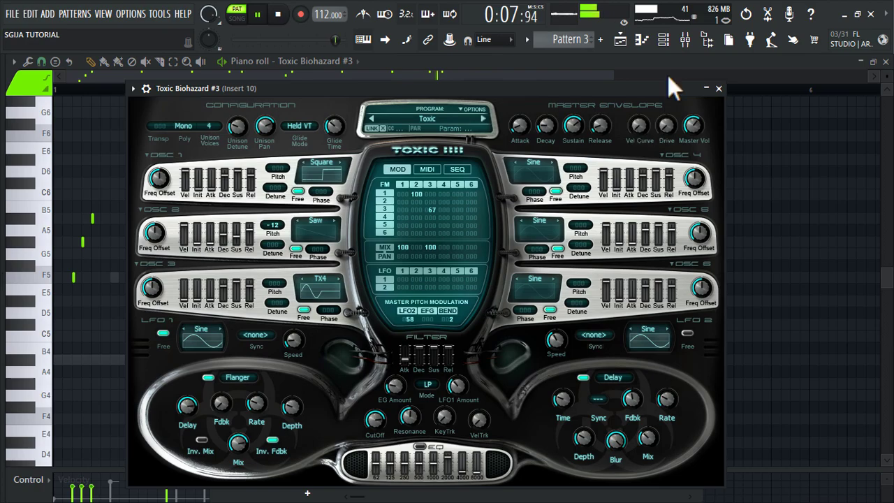
Play the song from about bar 49 and examine the Log Drum notes of Pattern 10 from Track 11, returning to the playlist
{"action": "left_click", "coordinate": [623, 40]}
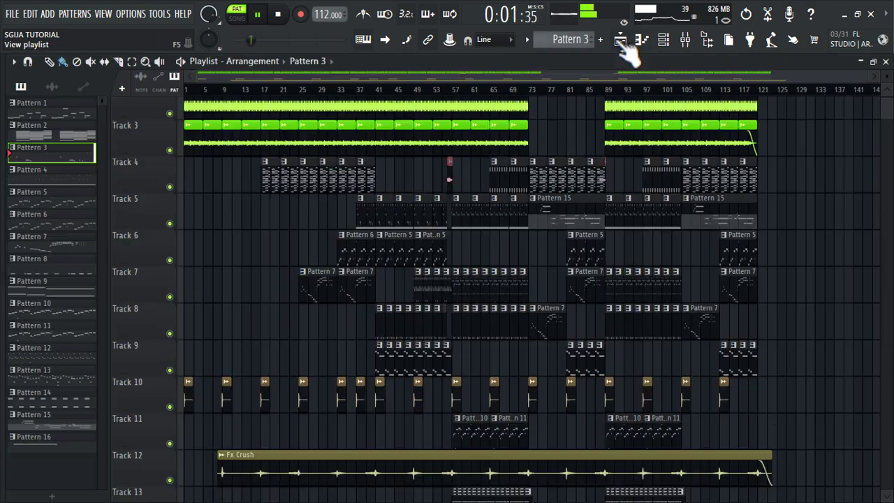
{"action": "left_click", "coordinate": [415, 89]}
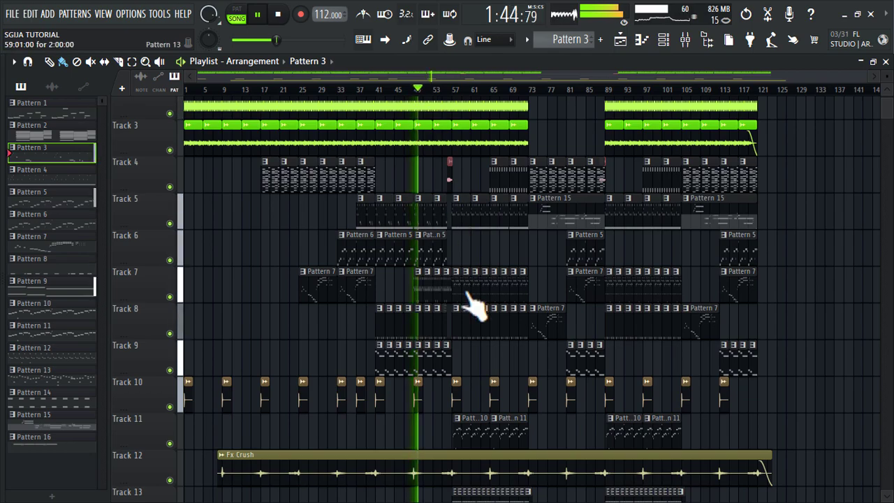
{"action": "scroll", "coordinate": [465, 289], "scroll_direction": "up", "scroll_amount": 3}
{"action": "scroll", "coordinate": [465, 289], "scroll_direction": "down", "scroll_amount": 2}
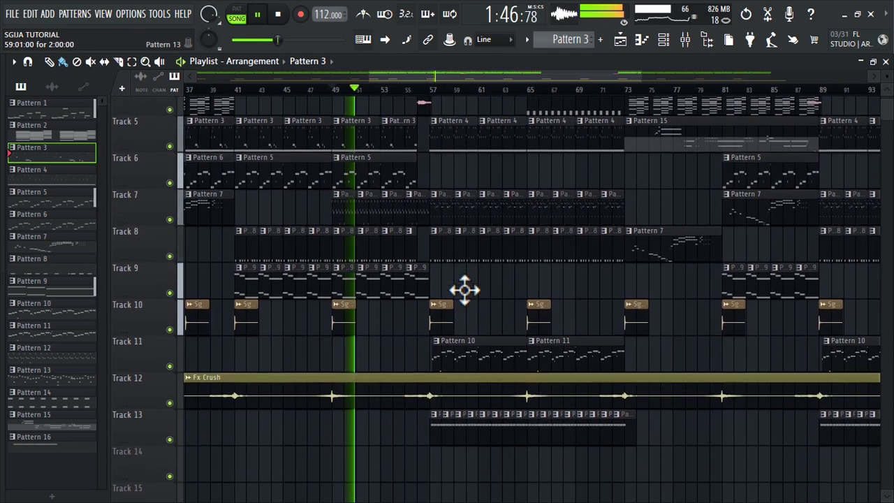
{"action": "double_click", "coordinate": [473, 358]}
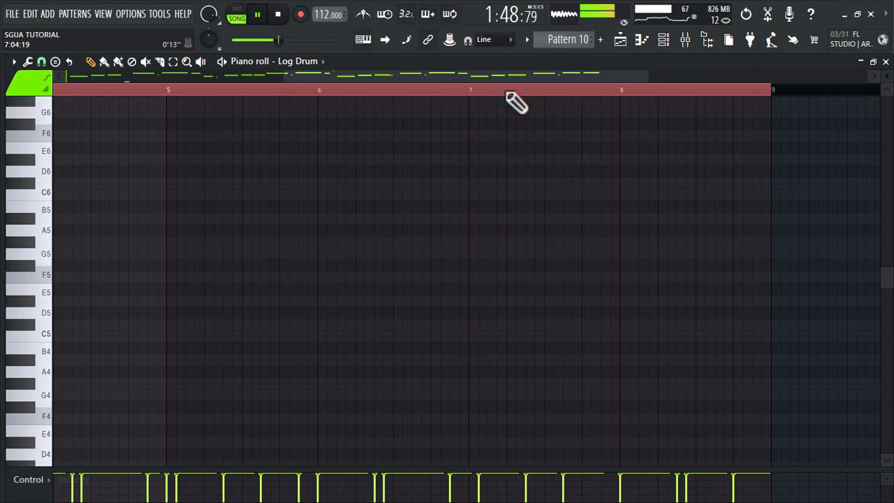
{"action": "left_click_drag", "start_coordinate": [530, 74], "coordinate": [232, 101]}
{"action": "scroll", "coordinate": [398, 287], "scroll_direction": "down", "scroll_amount": 4}
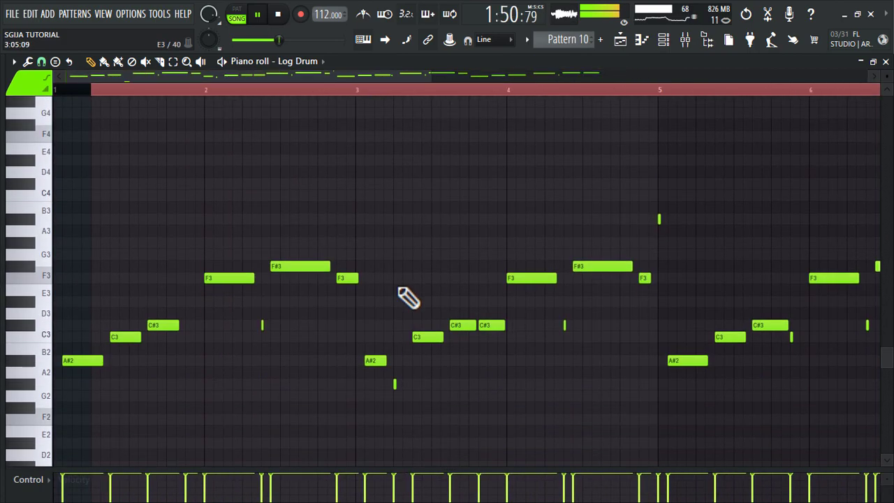
{"action": "left_click", "coordinate": [621, 40]}
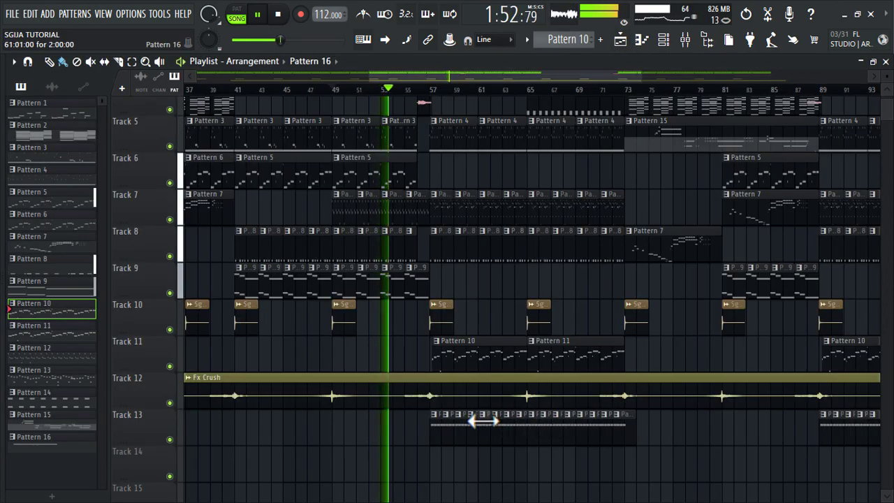
Open Pattern 16 from Track 13, play its VOX2 notes in pattern mode and inspect the VOX2 sampler settings, returning to the playlist
{"action": "double_click", "coordinate": [483, 421]}
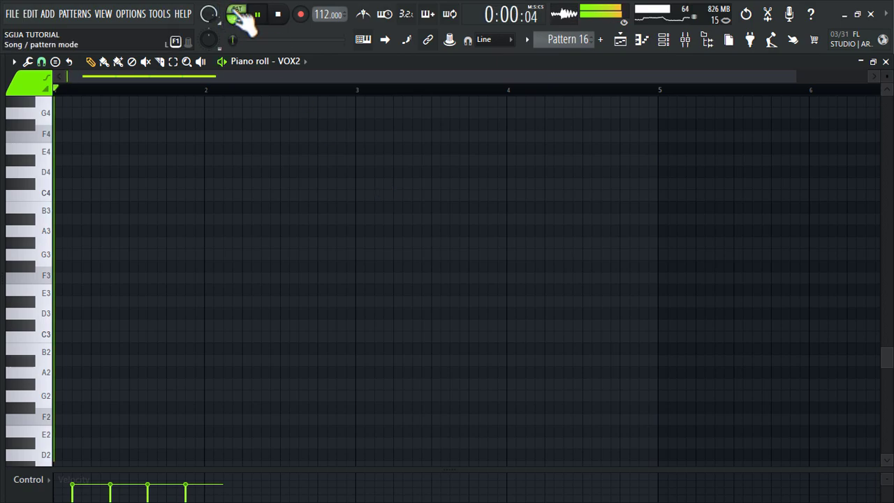
{"action": "scroll", "coordinate": [275, 245], "scroll_direction": "up", "scroll_amount": 2}
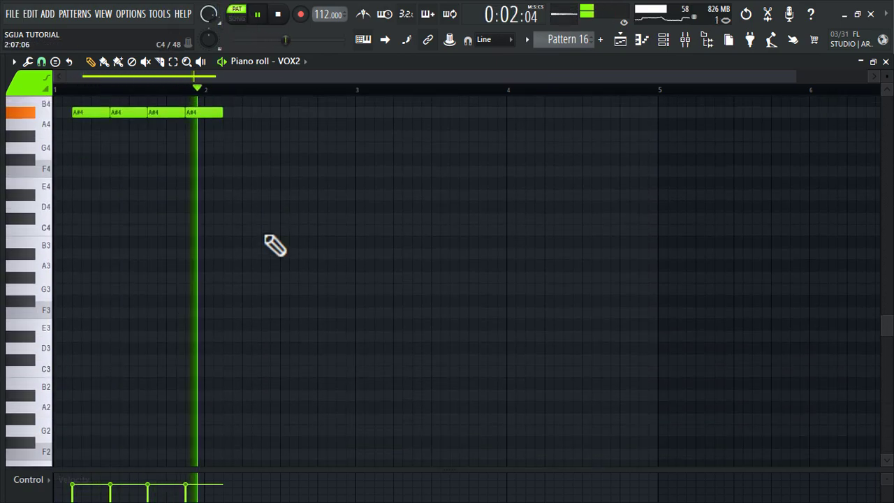
{"action": "scroll", "coordinate": [275, 246], "scroll_direction": "up", "scroll_amount": 3}
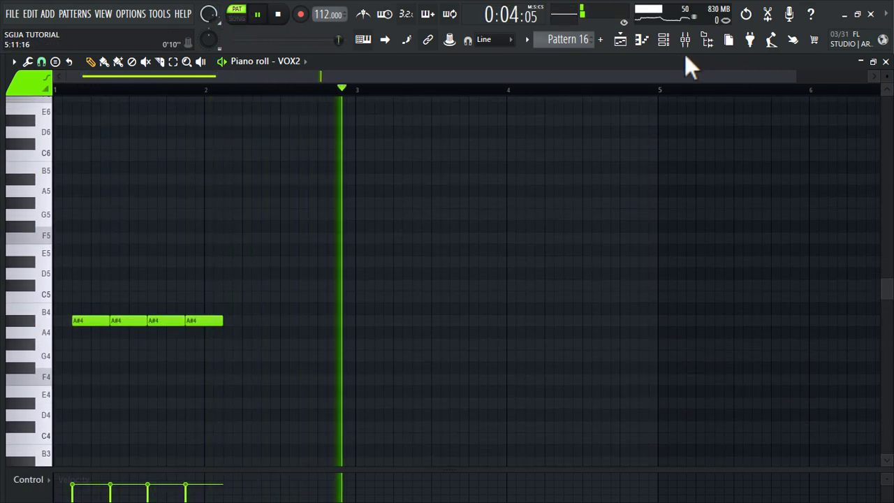
{"action": "left_click", "coordinate": [665, 41]}
{"action": "scroll", "coordinate": [495, 218], "scroll_direction": "down", "scroll_amount": 4}
{"action": "left_click", "coordinate": [315, 462]}
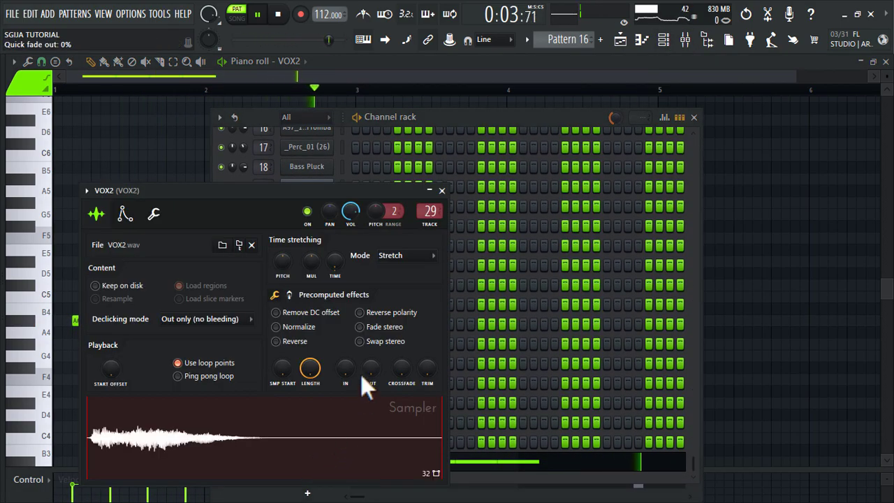
{"action": "left_click", "coordinate": [620, 40]}
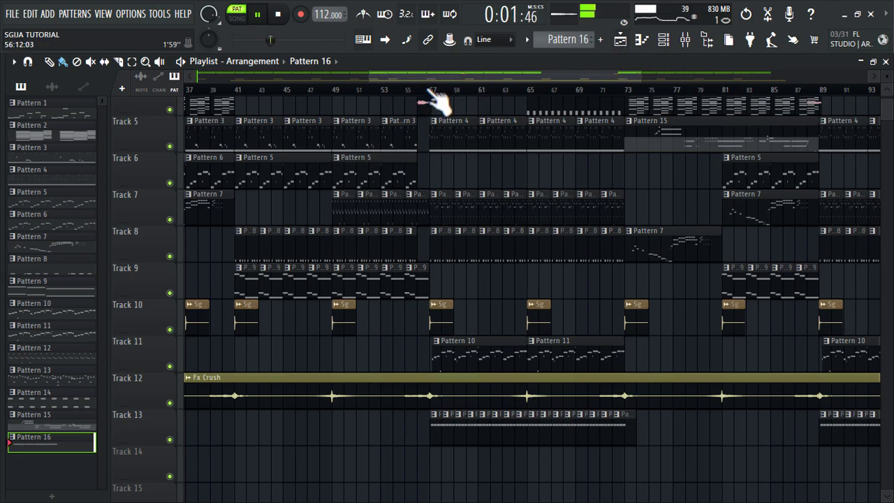
Play the song from about bar 57 and examine the Log Drum notes of Pattern 10 from Track 11
{"action": "left_click", "coordinate": [431, 92]}
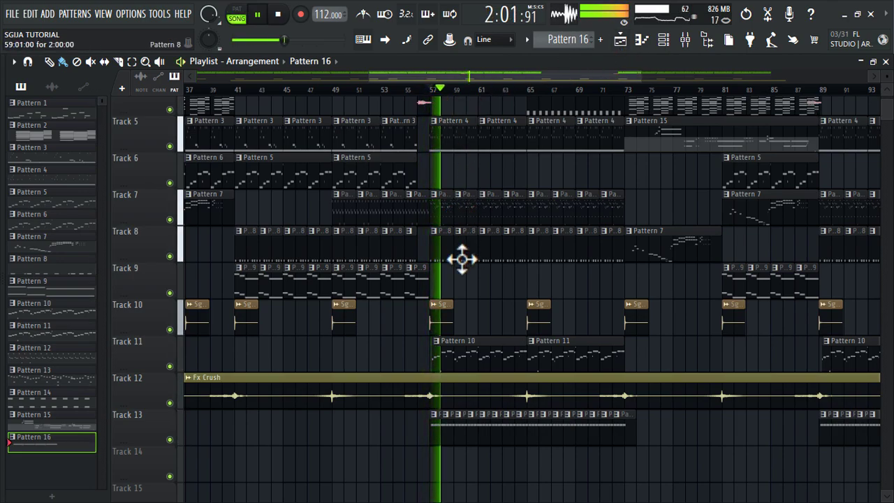
{"action": "double_click", "coordinate": [462, 363]}
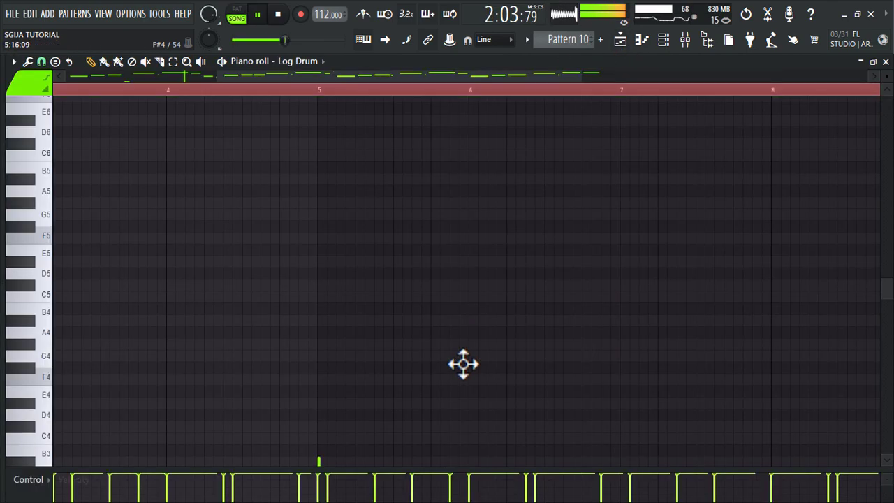
{"action": "left_click_drag", "start_coordinate": [507, 71], "coordinate": [233, 77]}
{"action": "scroll", "coordinate": [412, 273], "scroll_direction": "down", "scroll_amount": 5}
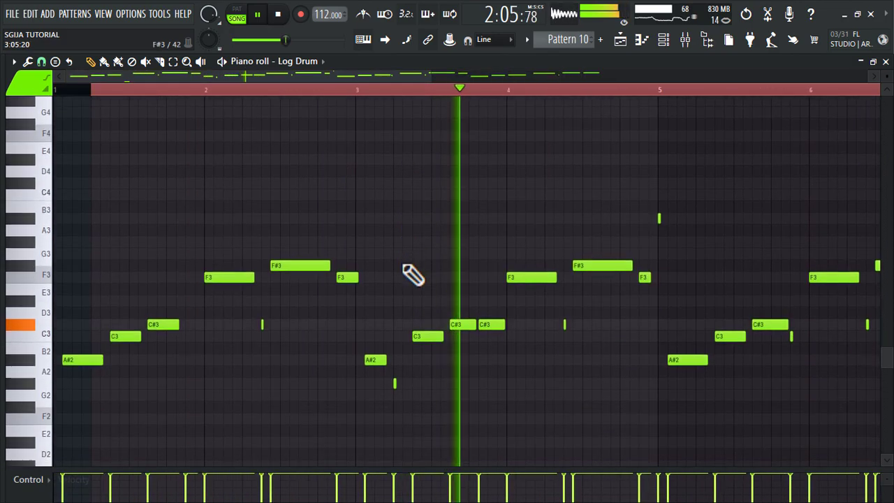
{"action": "scroll", "coordinate": [404, 265], "scroll_direction": "down", "scroll_amount": 2}
{"action": "scroll", "coordinate": [405, 266], "scroll_direction": "down", "scroll_amount": 2}
{"action": "scroll", "coordinate": [405, 266], "scroll_direction": "up", "scroll_amount": 2}
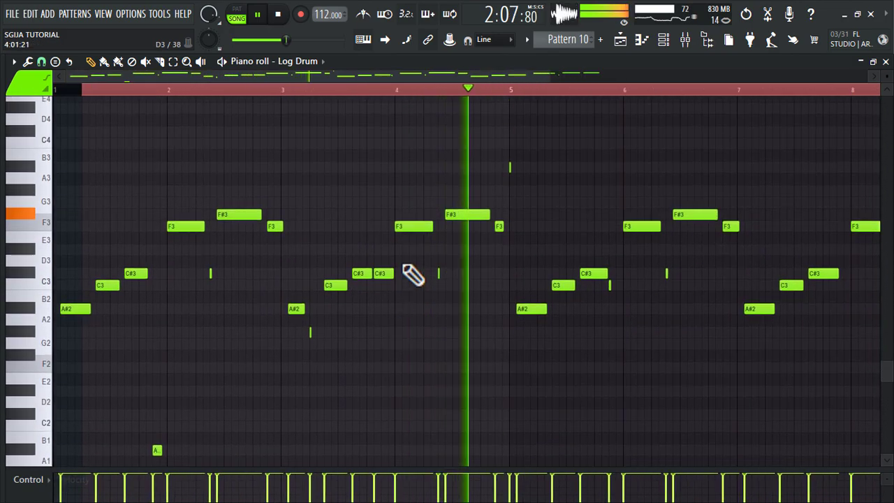
Inspect the synth settings of the Log Drum, Chunky Bass and FM Sub channels, closing each plugin
{"action": "left_click", "coordinate": [665, 42]}
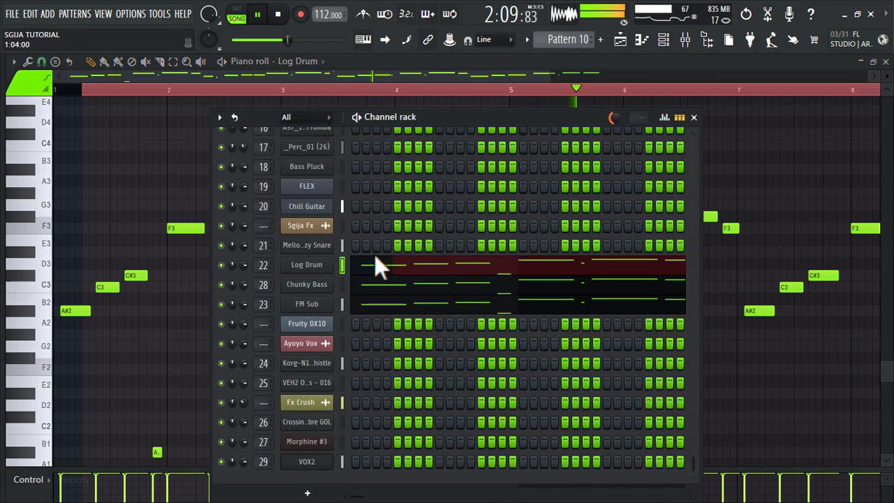
{"action": "left_click", "coordinate": [312, 268]}
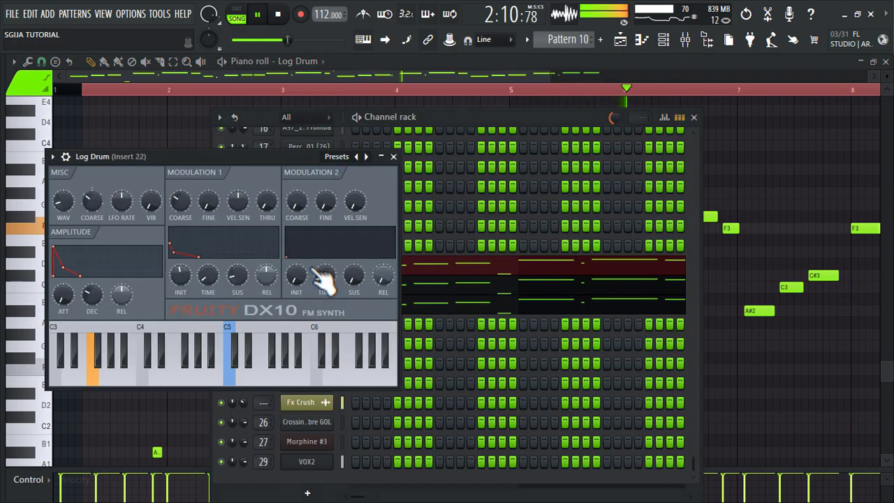
{"action": "left_click", "coordinate": [393, 156]}
{"action": "left_click", "coordinate": [311, 286]}
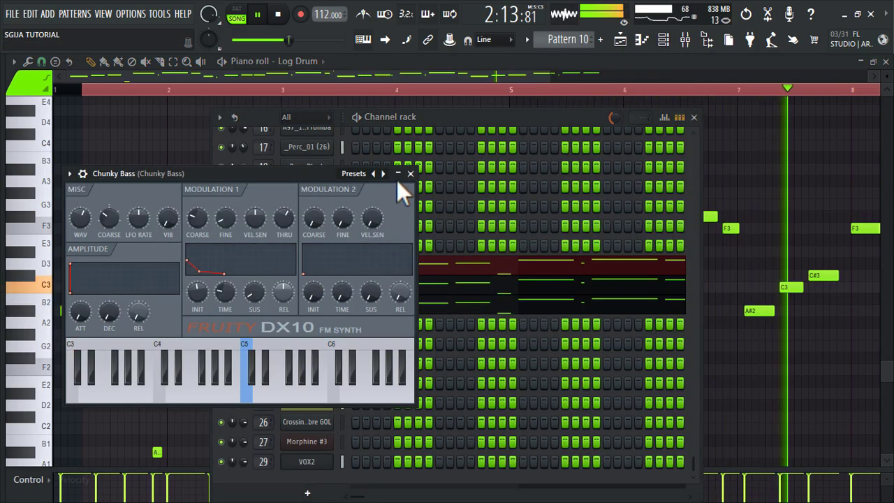
{"action": "left_click", "coordinate": [410, 173]}
{"action": "left_click", "coordinate": [299, 294]}
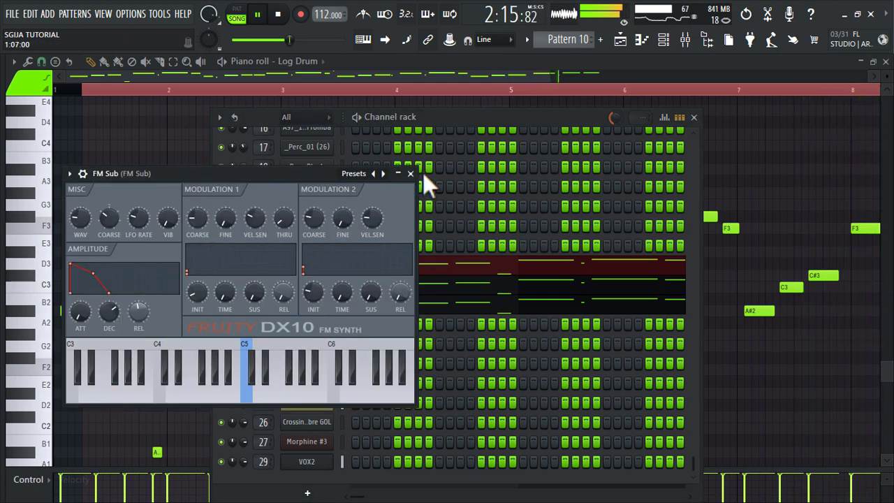
{"action": "left_click", "coordinate": [410, 173]}
Select Insert 22 in the mixer and inspect its Fruity parametric EQ 2 curve
{"action": "key", "text": "F9"}
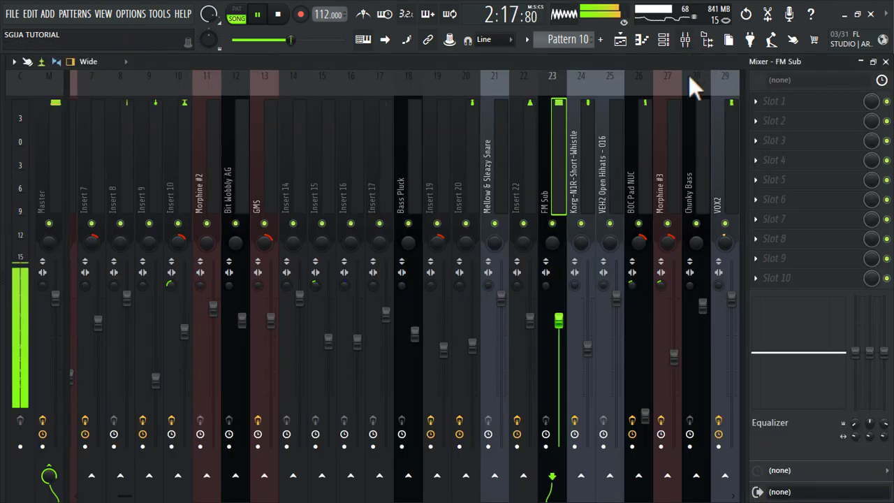
{"action": "left_click", "coordinate": [497, 117]}
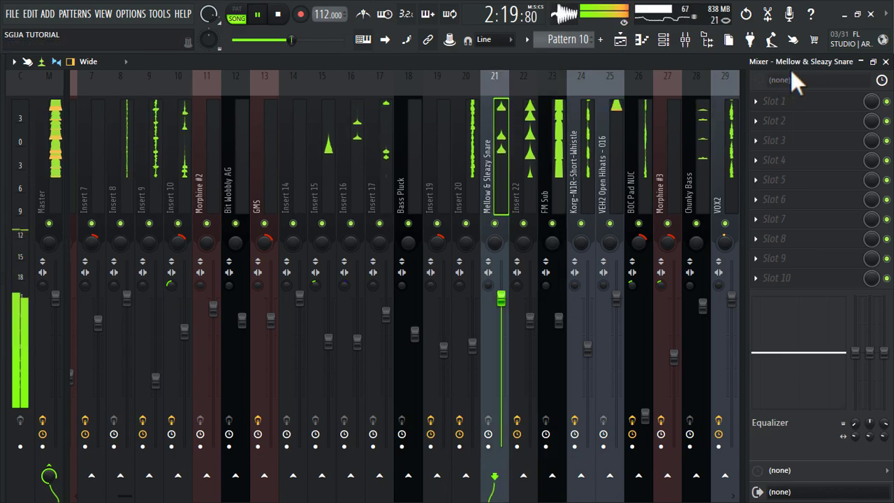
{"action": "left_click", "coordinate": [534, 117]}
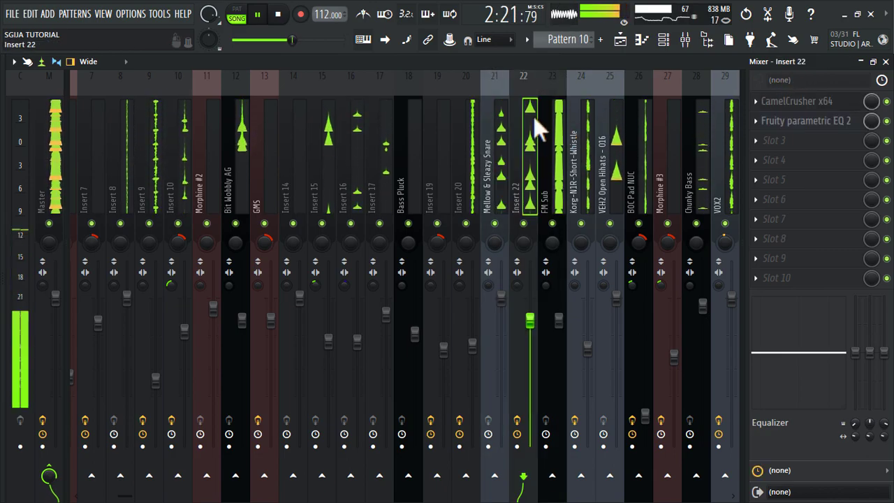
{"action": "left_click", "coordinate": [821, 129]}
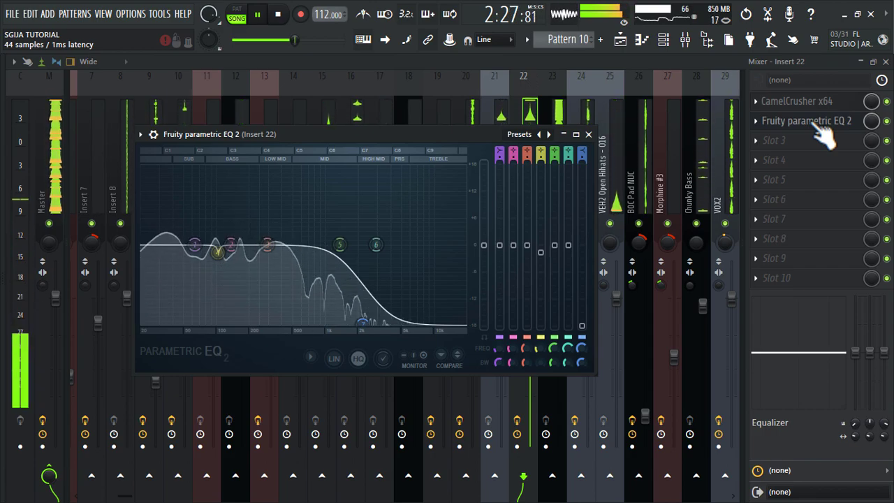
Display the CamelCrusher x64 settings on Insert 22, enable the compressor's Phat Mode and close the plugin
{"action": "left_click", "coordinate": [824, 109]}
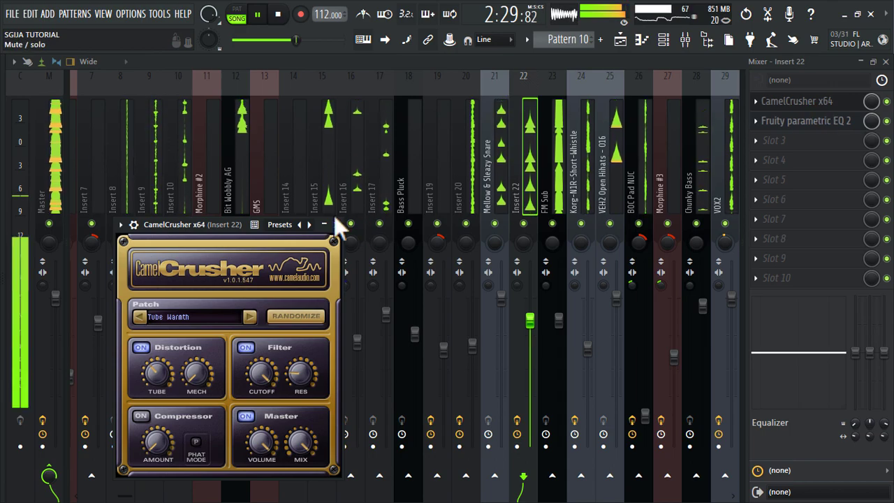
{"action": "left_click_drag", "start_coordinate": [245, 222], "coordinate": [367, 111]}
{"action": "left_click", "coordinate": [319, 332]}
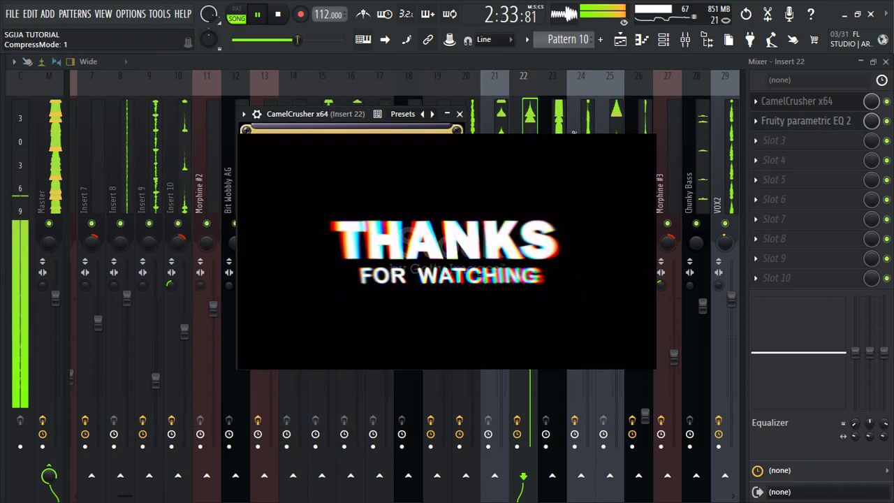
{"action": "left_click", "coordinate": [460, 114]}
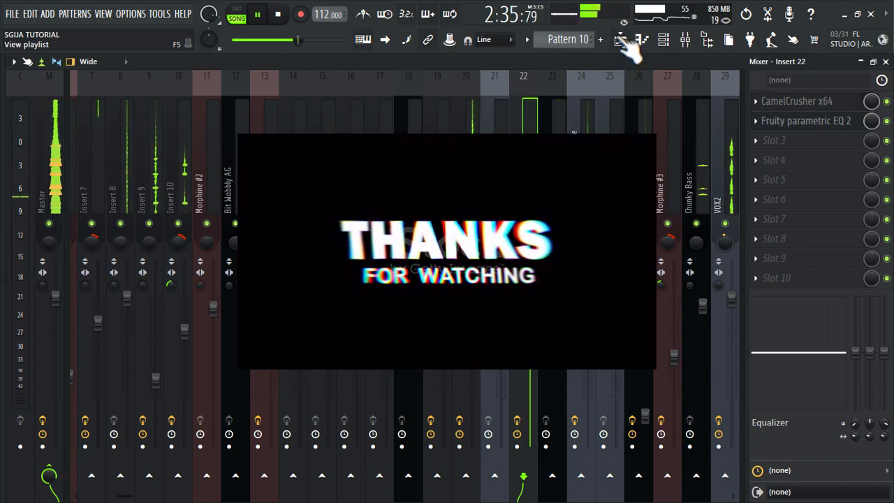
Open Pattern 15 from Track 5 after bar 73 of the playlist and examine its Morphine #3 notes
{"action": "left_click", "coordinate": [620, 40]}
{"action": "scroll", "coordinate": [664, 303], "scroll_direction": "up", "scroll_amount": 3}
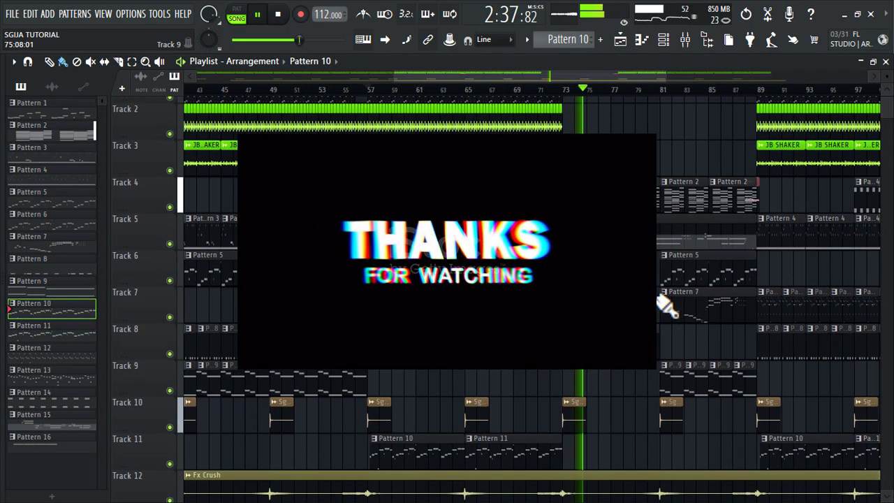
{"action": "double_click", "coordinate": [611, 235]}
{"action": "scroll", "coordinate": [462, 183], "scroll_direction": "down", "scroll_amount": 5}
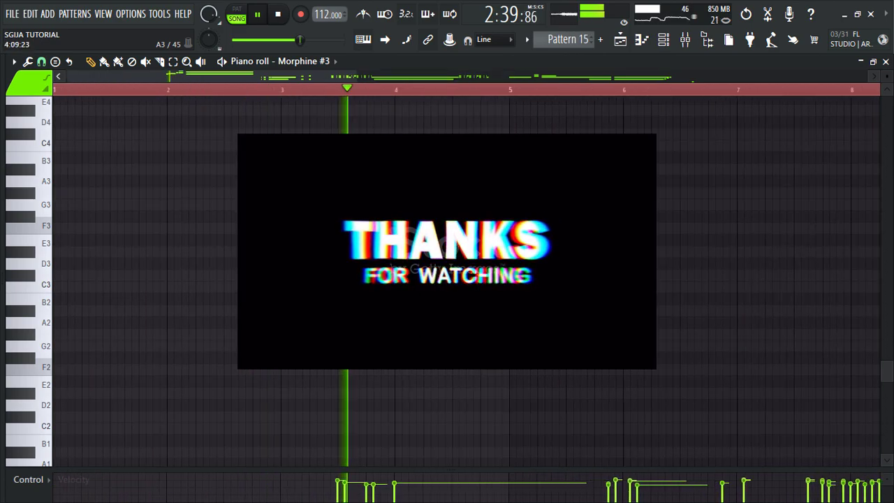
{"action": "scroll", "coordinate": [461, 183], "scroll_direction": "down", "scroll_amount": 1}
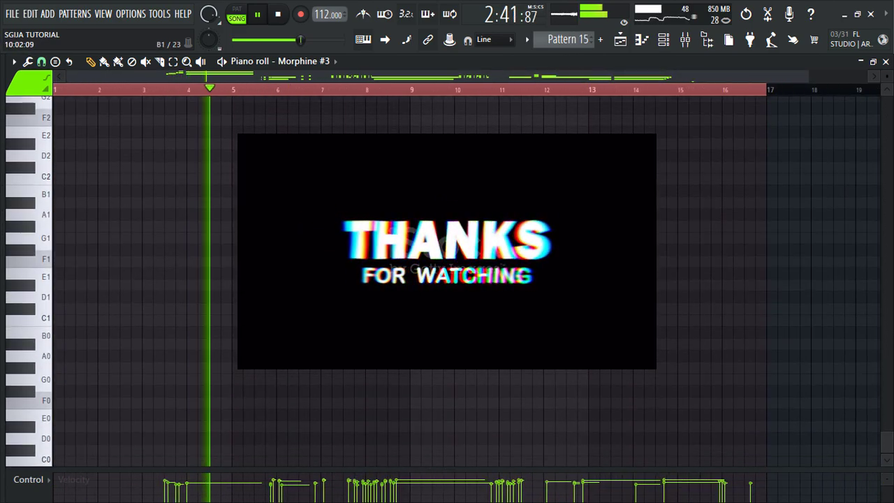
{"action": "scroll", "coordinate": [461, 183], "scroll_direction": "up", "scroll_amount": 5}
{"action": "scroll", "coordinate": [588, 185], "scroll_direction": "up", "scroll_amount": 6}
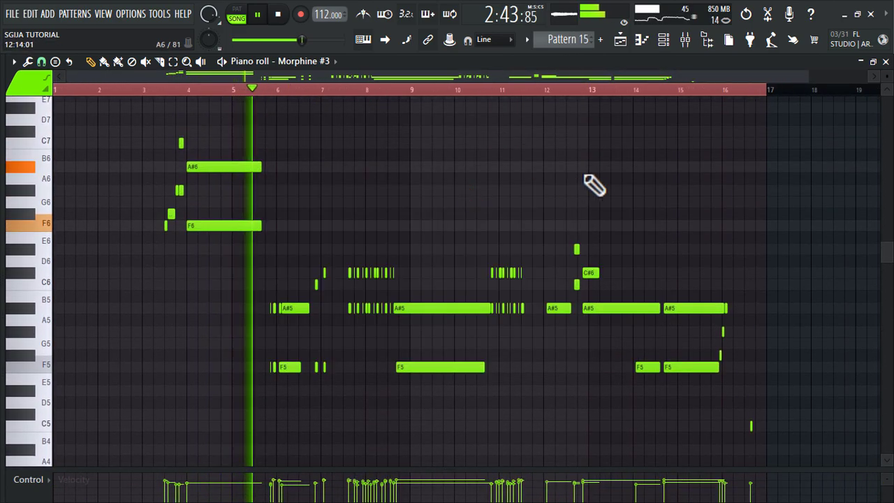
Inspect the Morphine #3 channel's plugin settings and return to the playlist
{"action": "left_click", "coordinate": [666, 40]}
{"action": "left_click", "coordinate": [320, 441]}
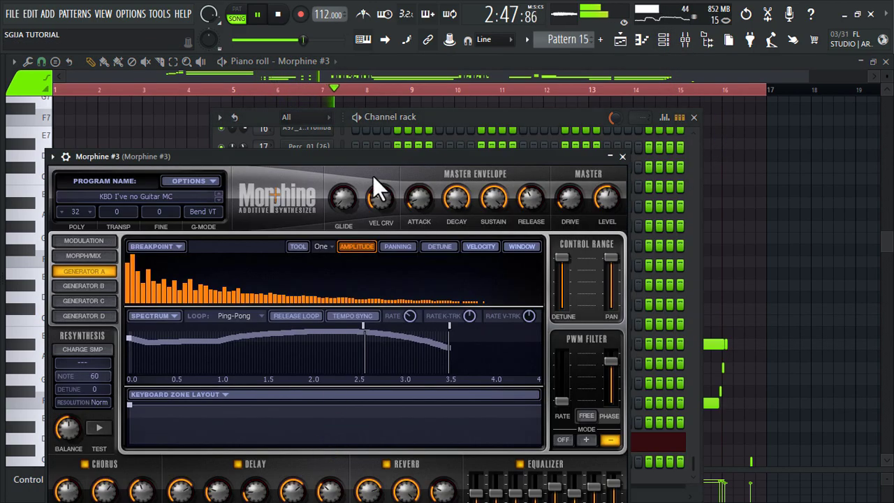
{"action": "left_click_drag", "start_coordinate": [390, 156], "coordinate": [479, 98]}
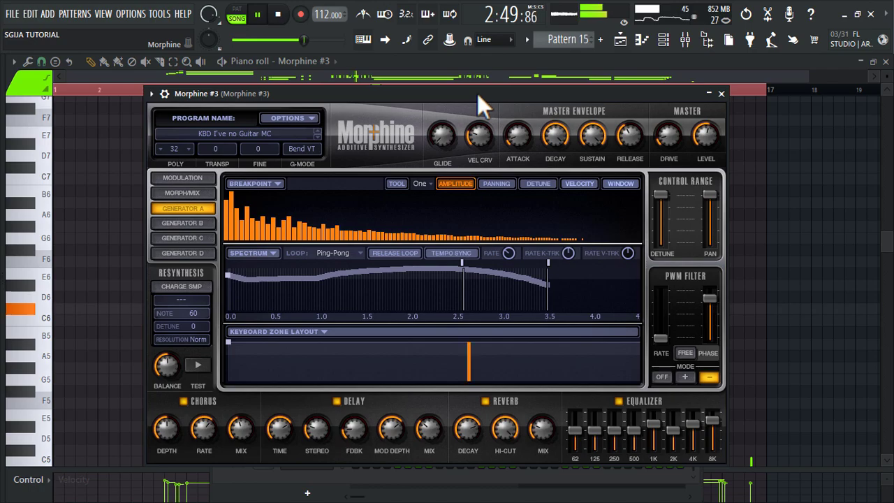
{"action": "left_click", "coordinate": [624, 42]}
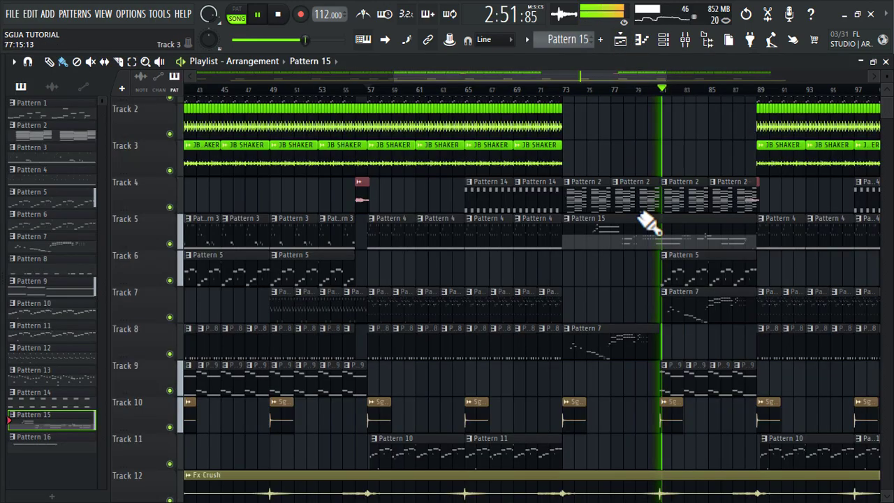
Examine the playlist arrangement around bar 89 while the song plays, including the overall layout of Tracks 4 to 13
{"action": "scroll", "coordinate": [678, 315], "scroll_direction": "right", "scroll_amount": 5}
{"action": "scroll", "coordinate": [625, 294], "scroll_direction": "down", "scroll_amount": 2}
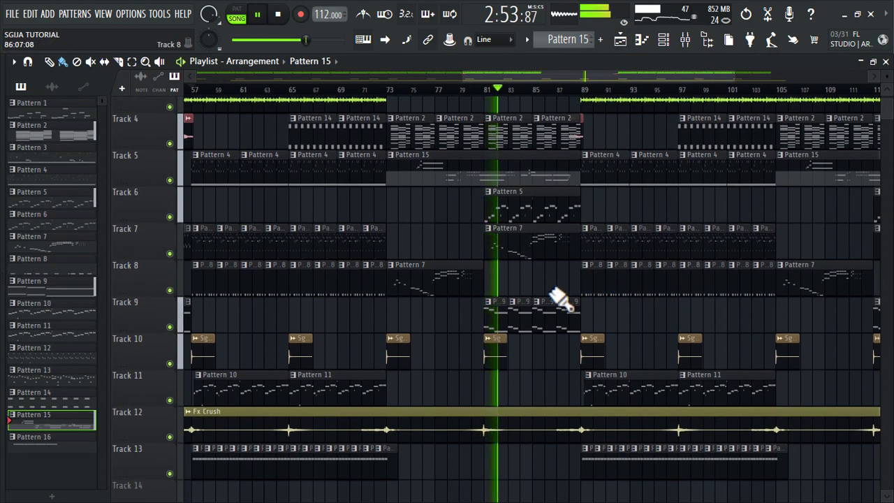
{"action": "scroll", "coordinate": [559, 297], "scroll_direction": "up", "scroll_amount": 4}
{"action": "scroll", "coordinate": [561, 299], "scroll_direction": "right", "scroll_amount": 2}
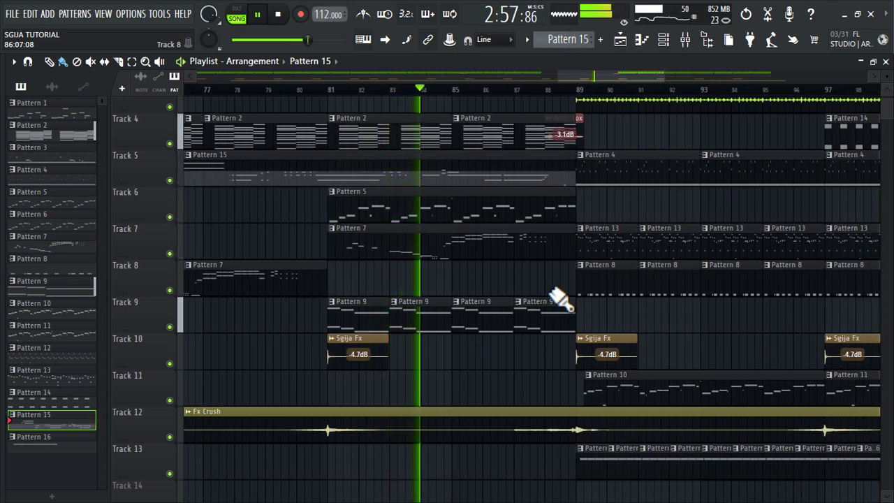
{"action": "scroll", "coordinate": [558, 297], "scroll_direction": "up", "scroll_amount": 2}
{"action": "scroll", "coordinate": [562, 299], "scroll_direction": "up", "scroll_amount": 1}
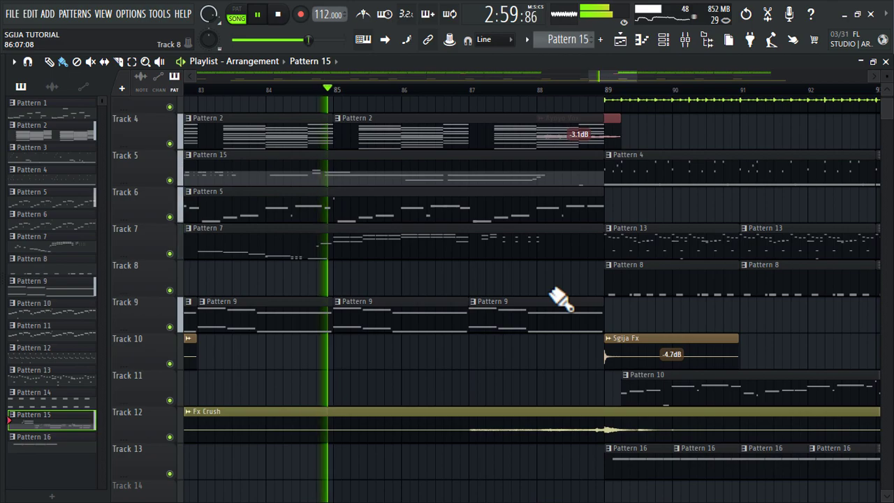
{"action": "scroll", "coordinate": [563, 299], "scroll_direction": "down", "scroll_amount": 4}
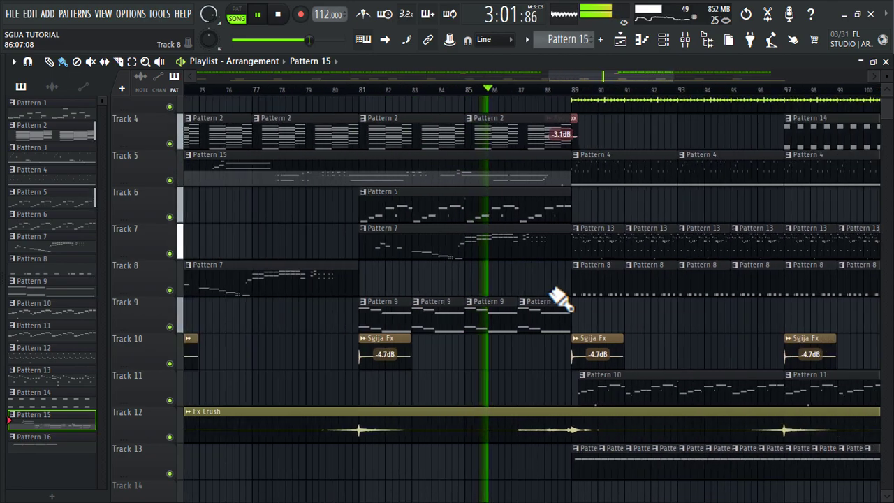
{"action": "scroll", "coordinate": [563, 299], "scroll_direction": "up", "scroll_amount": 2}
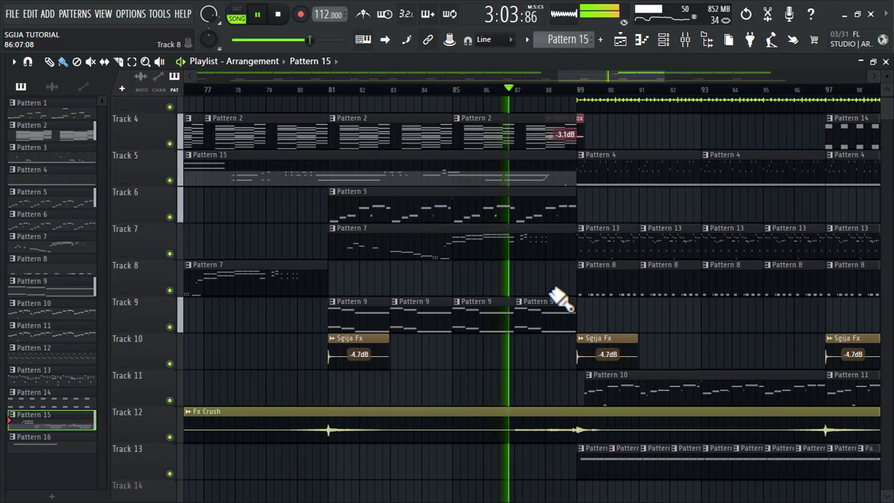
{"action": "scroll", "coordinate": [562, 299], "scroll_direction": "right", "scroll_amount": 2}
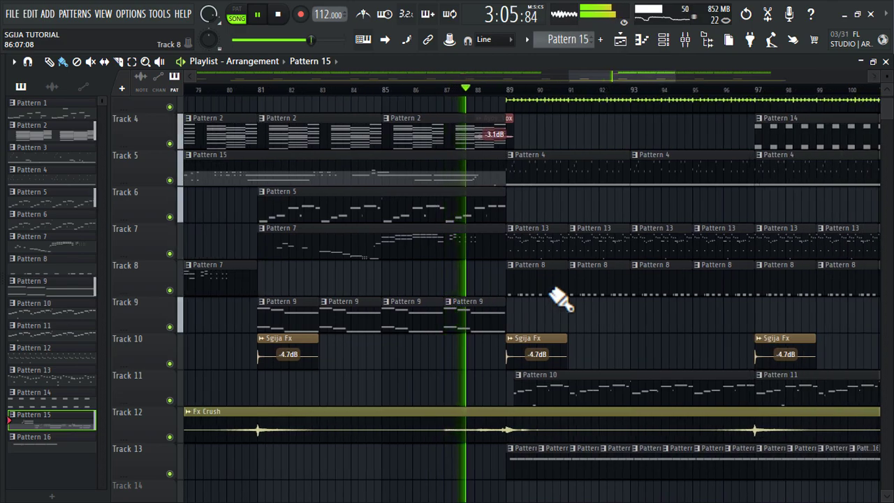
{"action": "scroll", "coordinate": [562, 299], "scroll_direction": "right", "scroll_amount": 2}
{"action": "scroll", "coordinate": [562, 299], "scroll_direction": "right", "scroll_amount": 2}
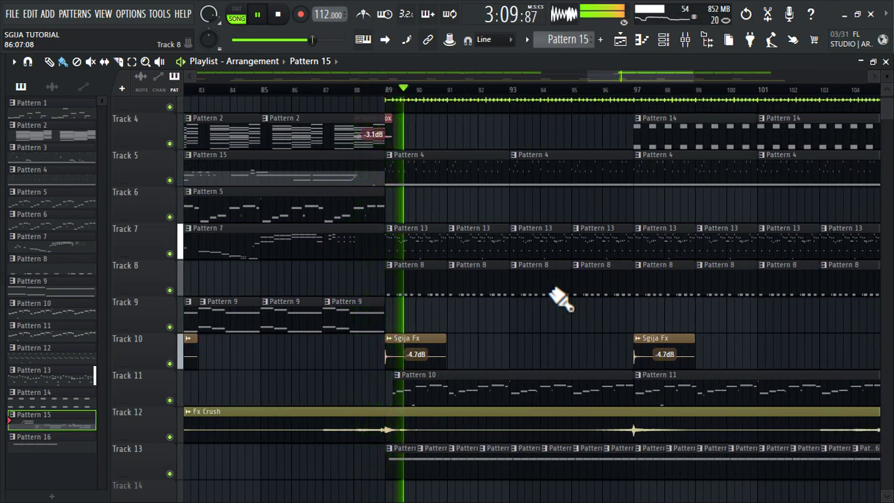
{"action": "scroll", "coordinate": [563, 299], "scroll_direction": "down", "scroll_amount": 5}
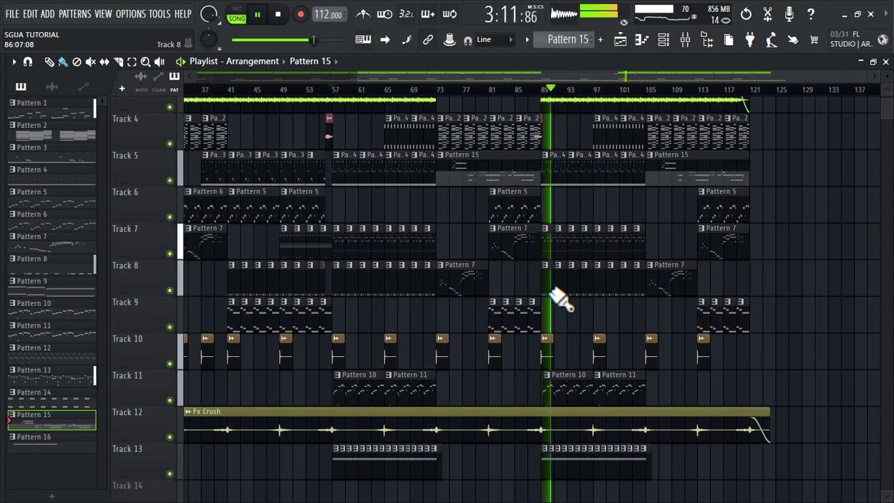
{"action": "scroll", "coordinate": [562, 299], "scroll_direction": "down", "scroll_amount": 1}
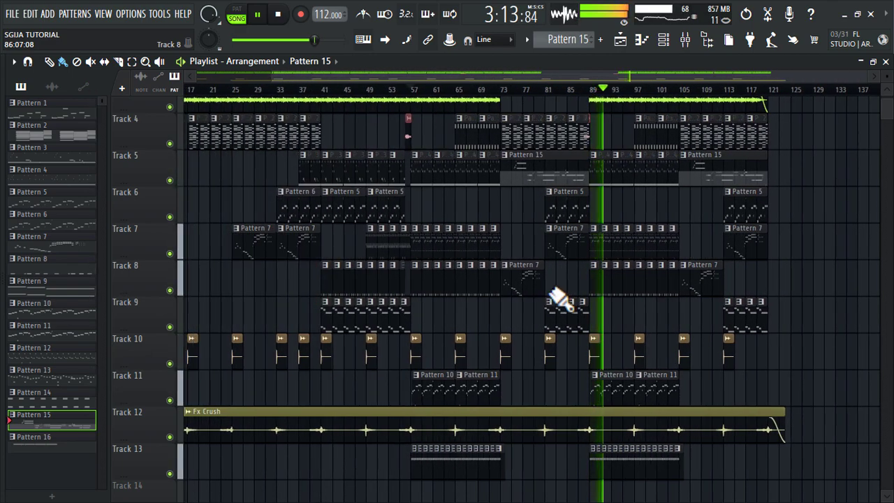